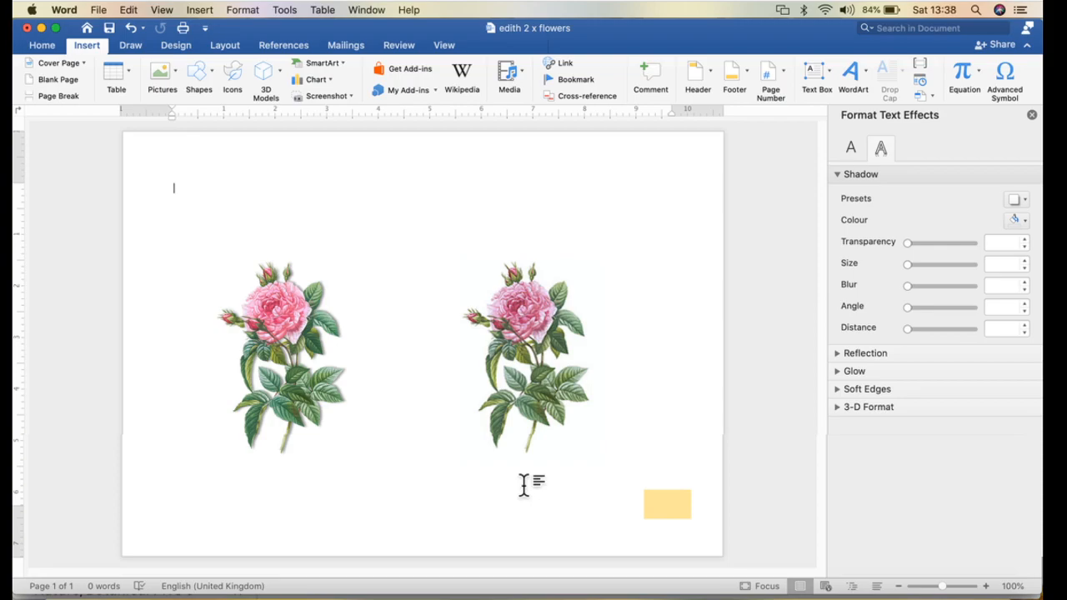
Step: Bring the small yellow rectangle to the front and enlarge it until it covers both rose pictures
left_click(674, 511)
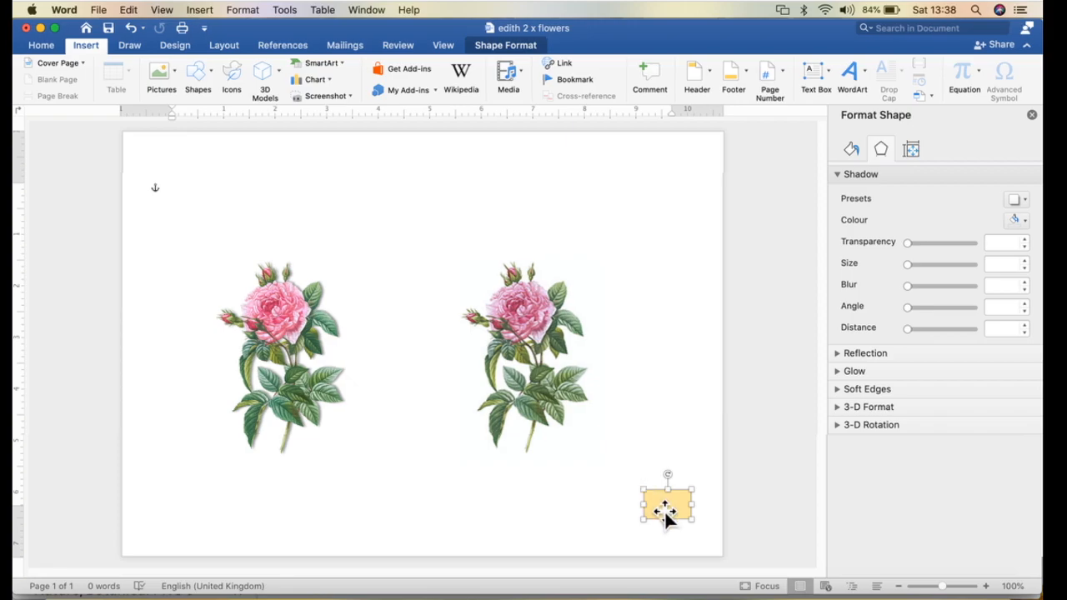
right_click(669, 513)
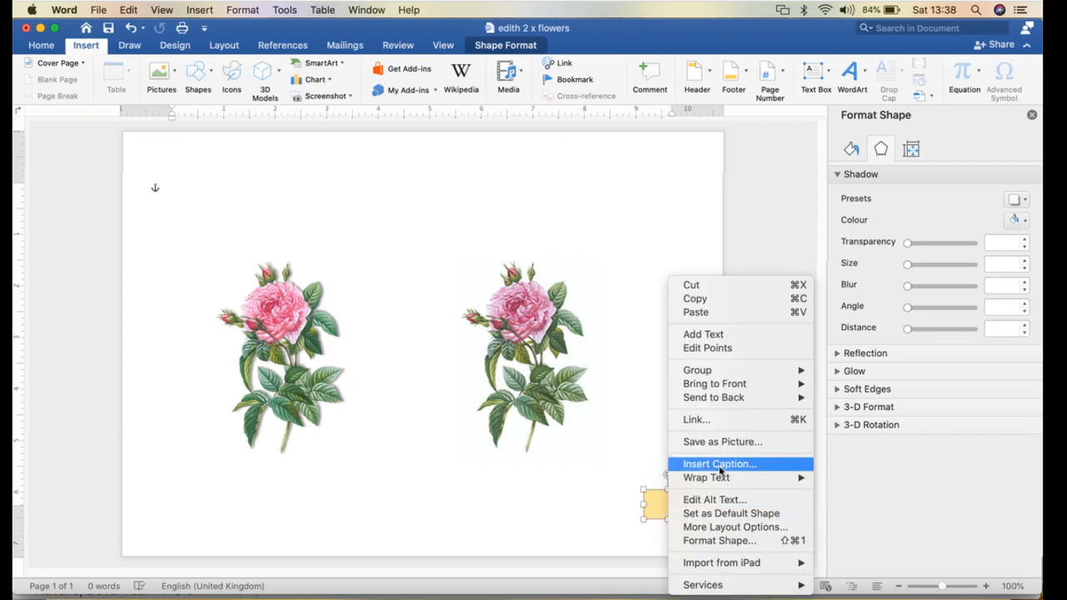
mouse_move(742, 398)
mouse_move(777, 385)
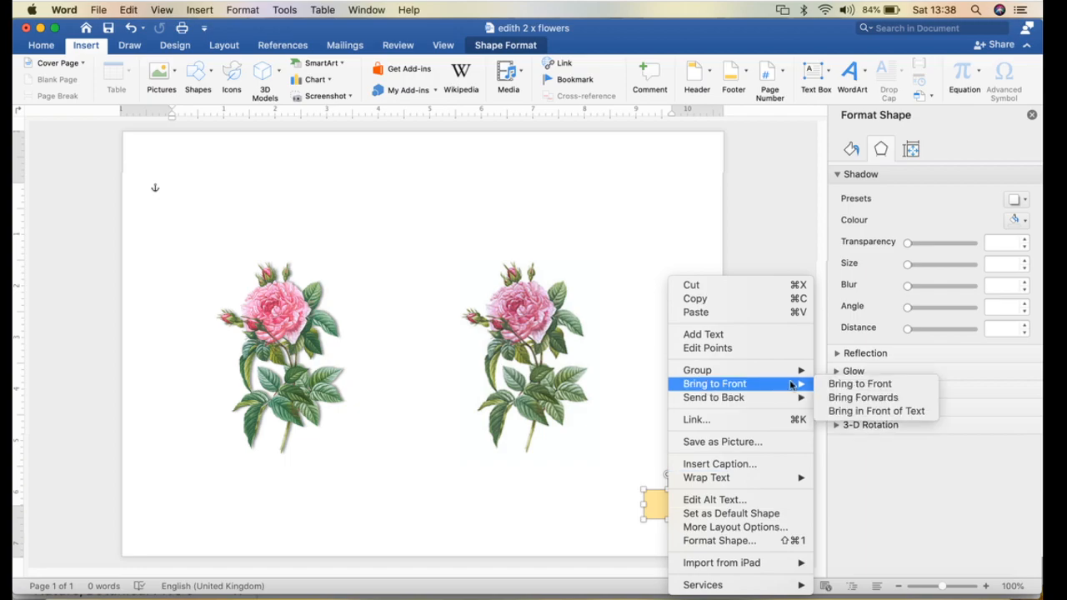
left_click(850, 387)
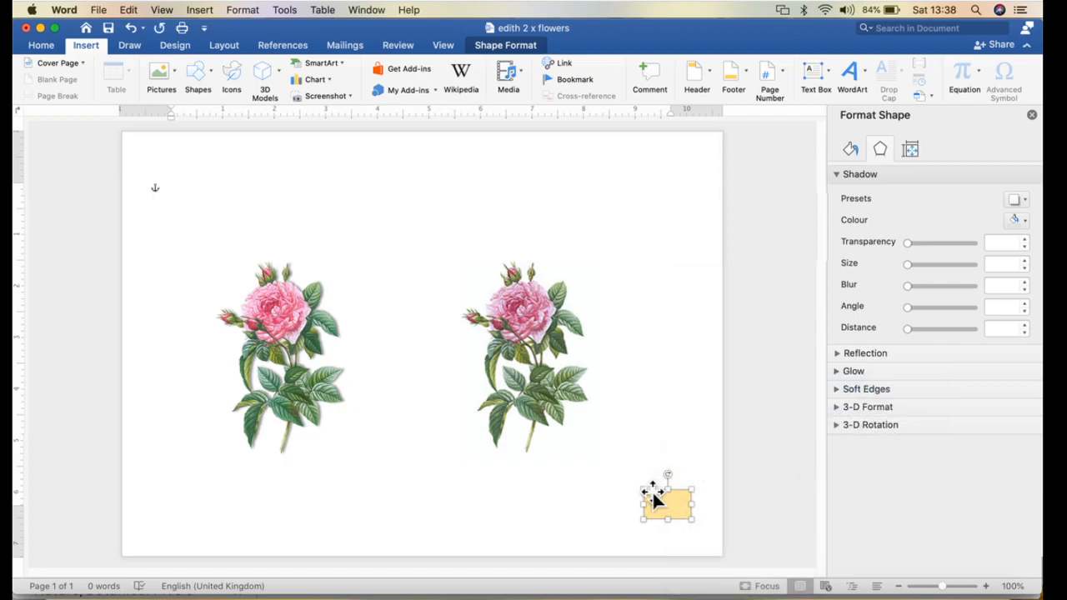
left_click_drag(644, 487, 170, 205)
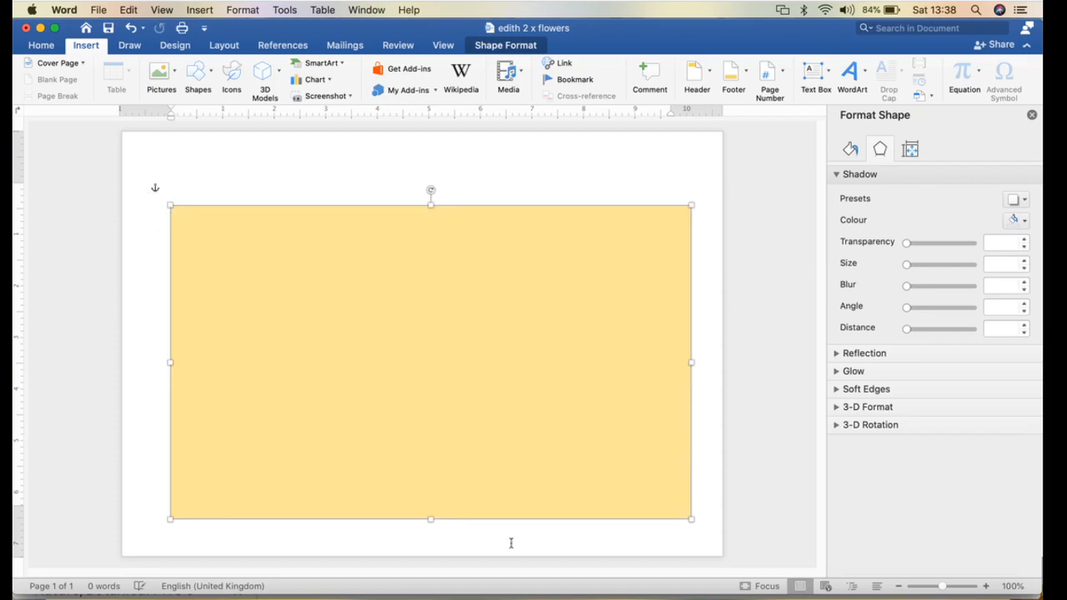
Step: Send the large yellow rectangle to the back, behind both rose pictures
right_click(639, 451)
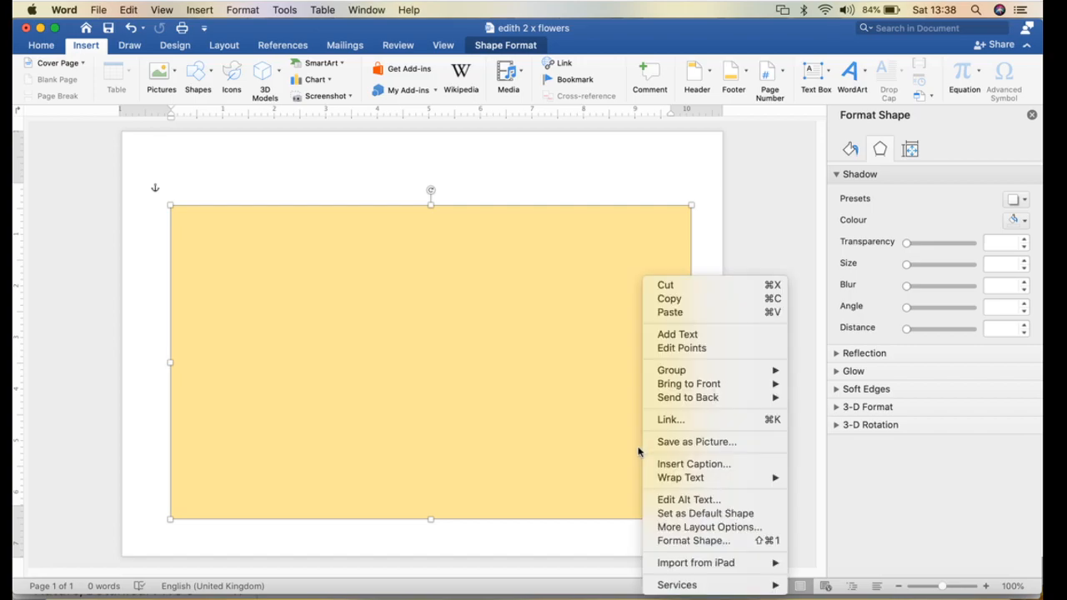
mouse_move(692, 397)
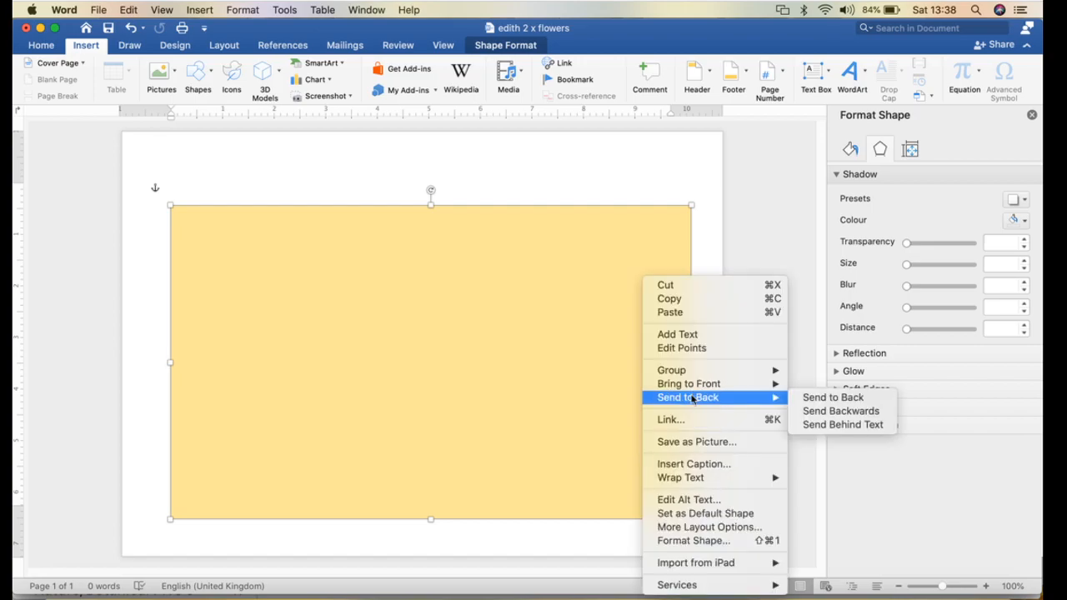
left_click(816, 398)
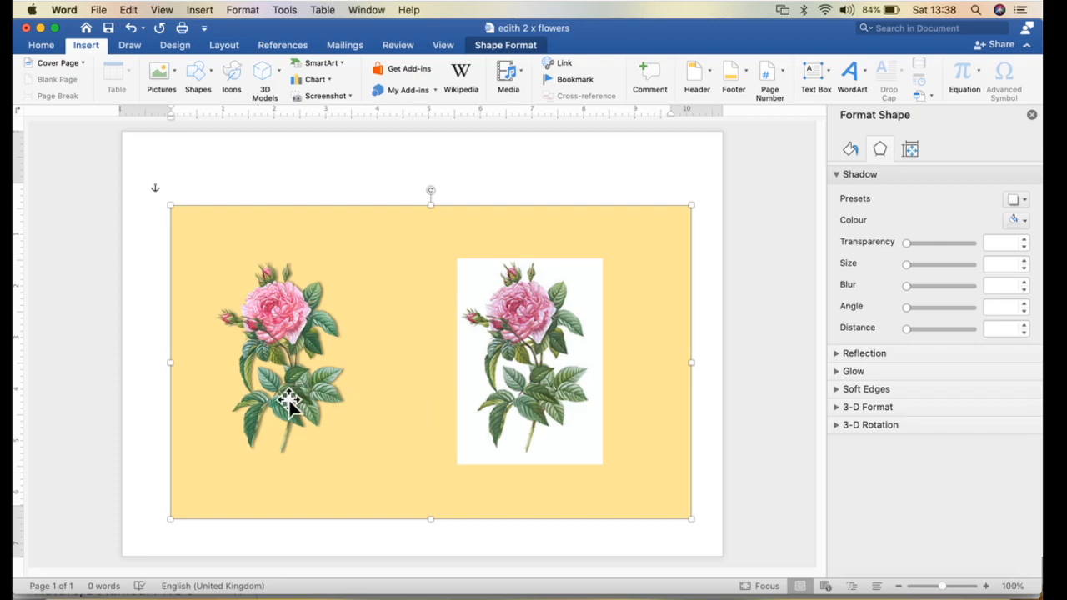
Step: Move the shadowed rose slightly towards the page centre and the white-background rose slightly down, then select the yellow rectangle
left_click_drag(291, 405, 325, 414)
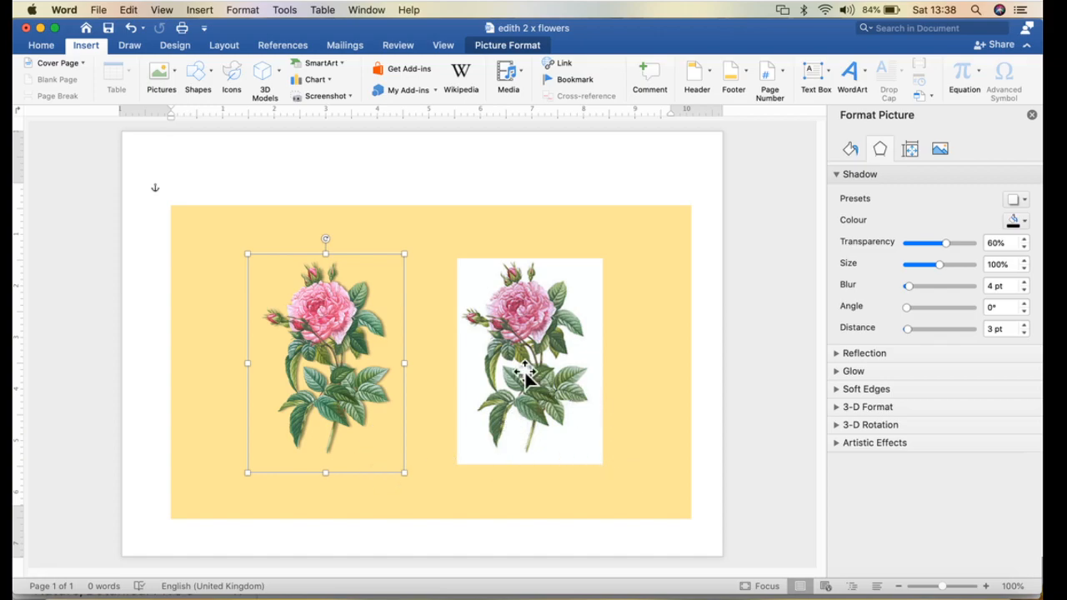
mouse_move(525, 375)
left_mouse_down()
mouse_move(578, 375)
mouse_move(542, 364)
mouse_move(532, 371)
left_mouse_up()
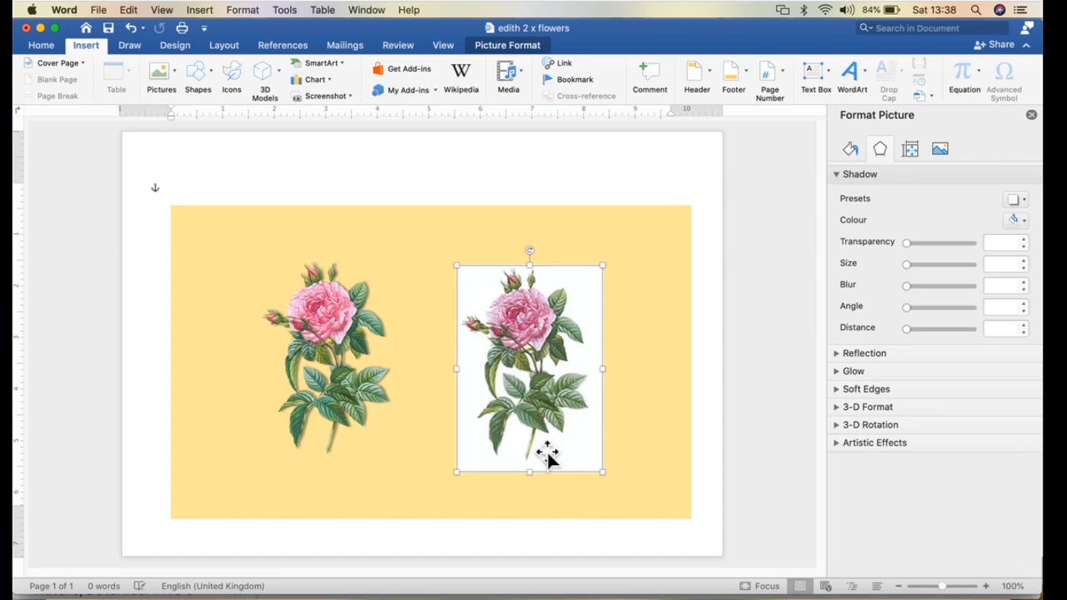
left_click(638, 419)
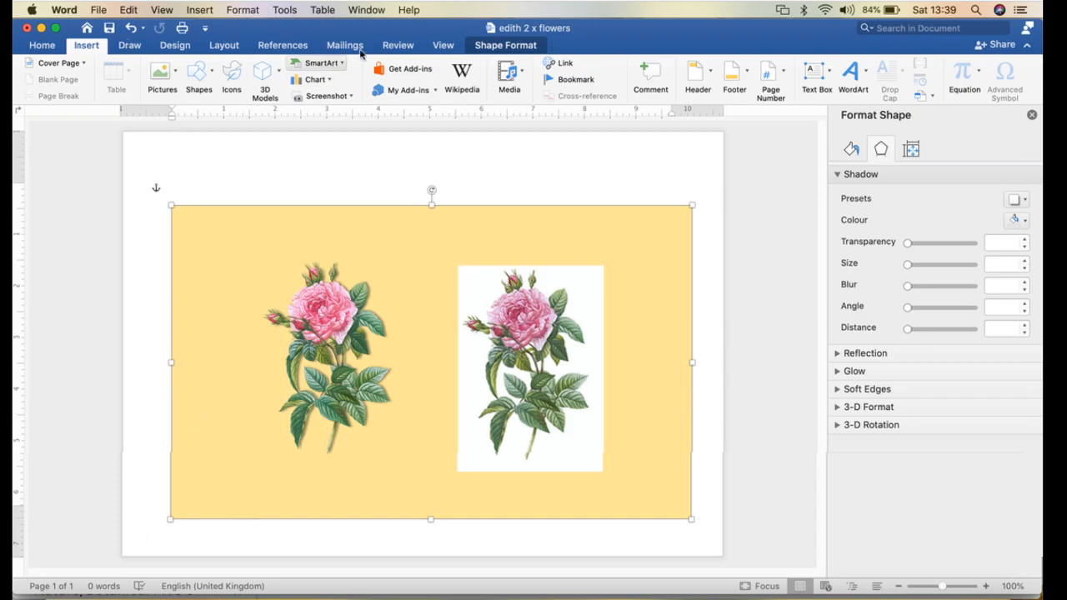
Step: Switch to Document3 to view its lace-and-roses page, and create a new blank document
left_click(351, 11)
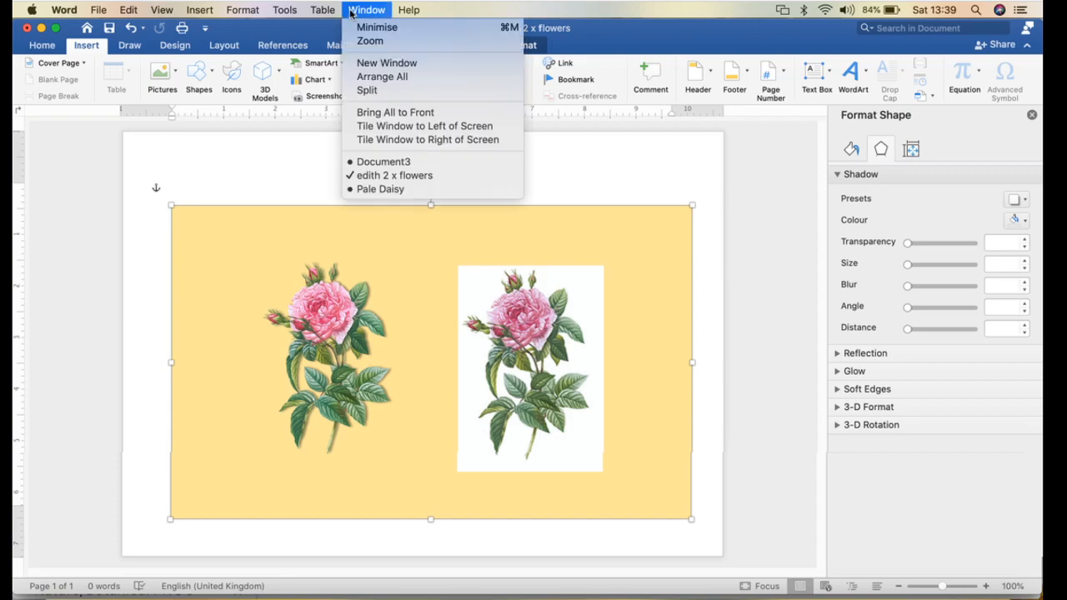
left_click(390, 164)
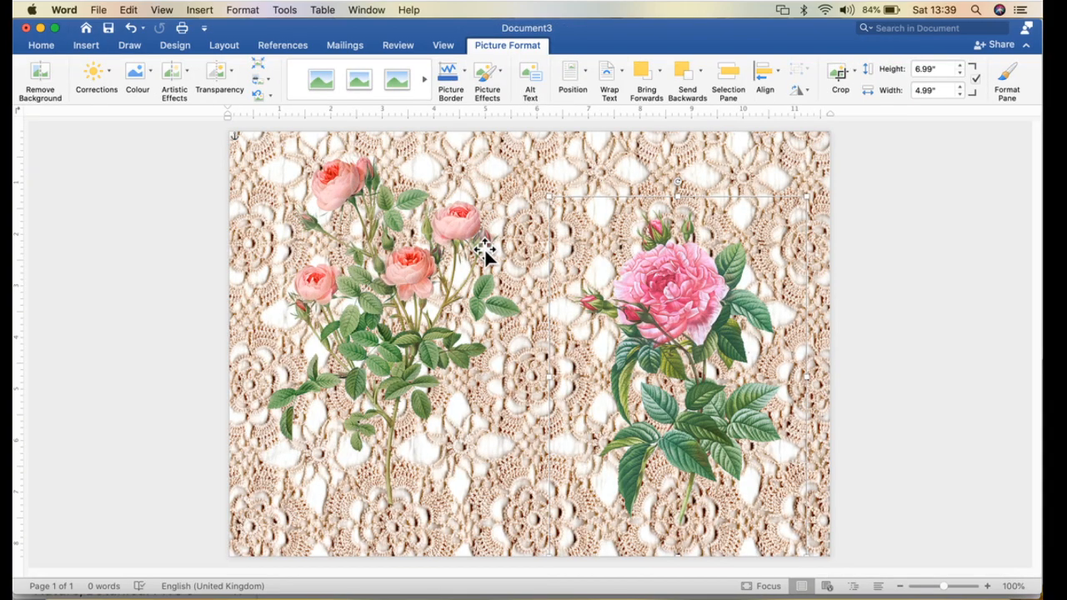
left_click(99, 10)
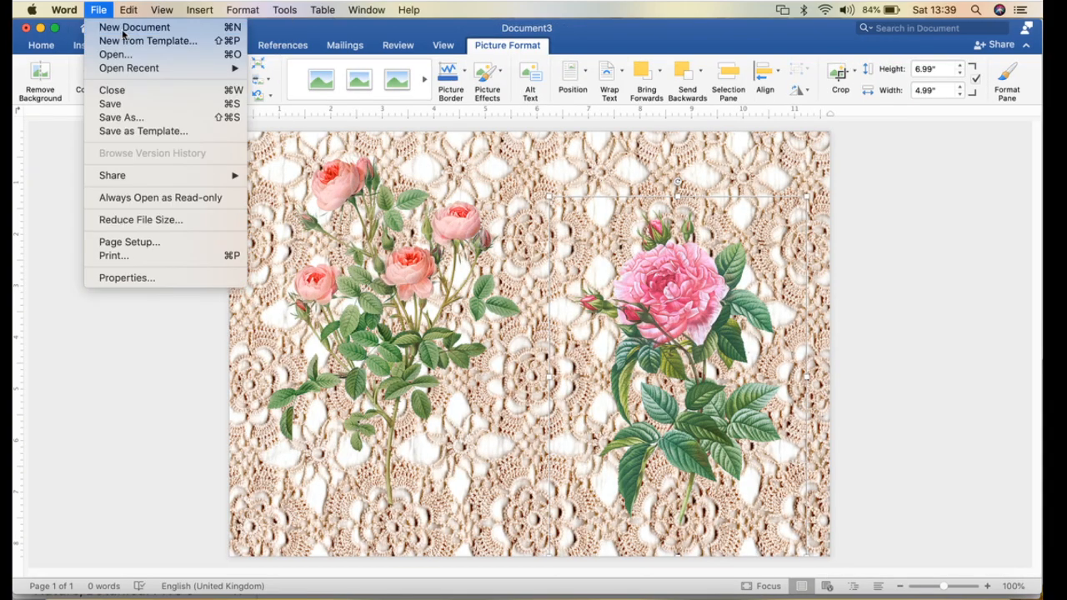
left_click(133, 27)
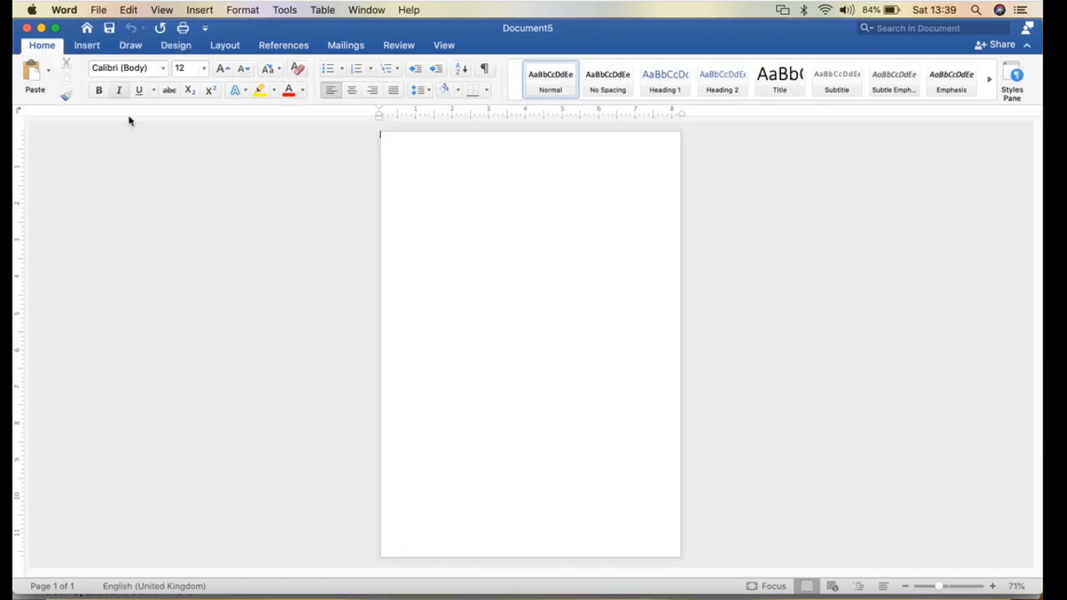
Step: Set the new document's page orientation to Landscape and its zoom to 100%
left_click(222, 46)
left_click(86, 82)
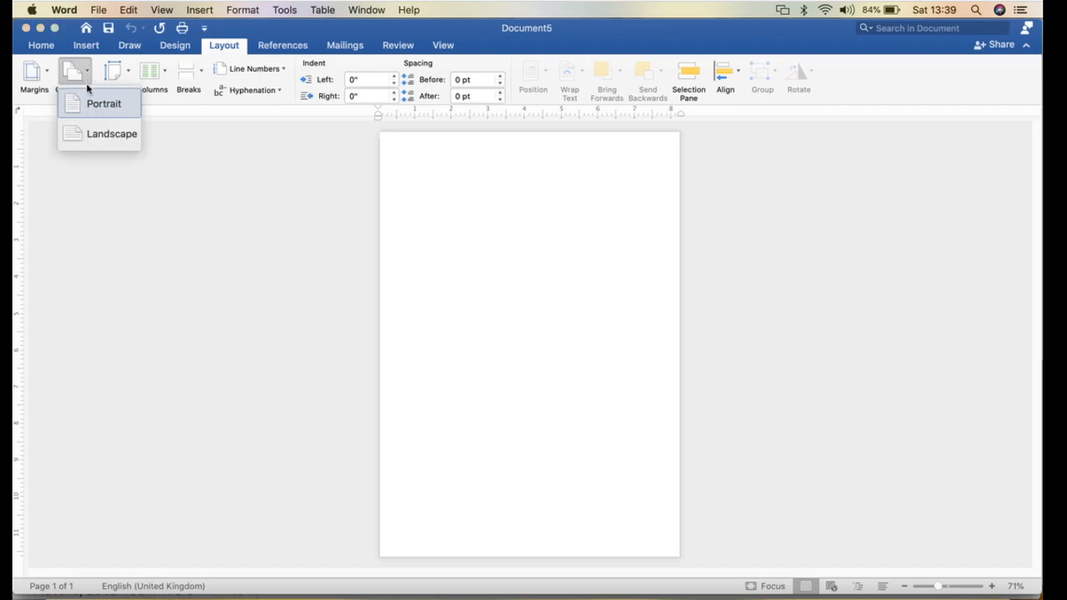
left_click(98, 133)
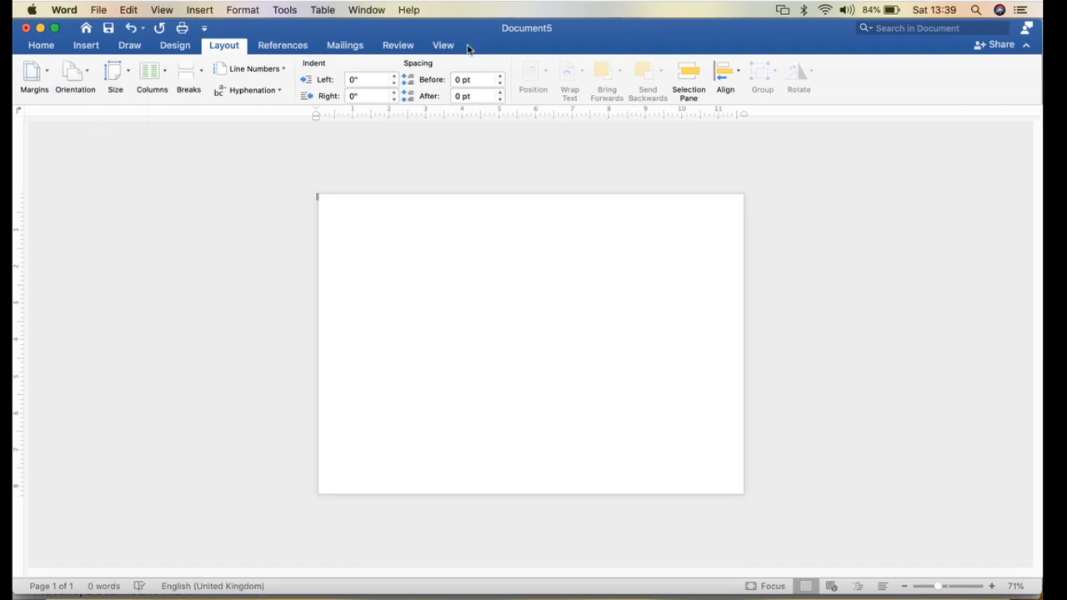
left_click(162, 9)
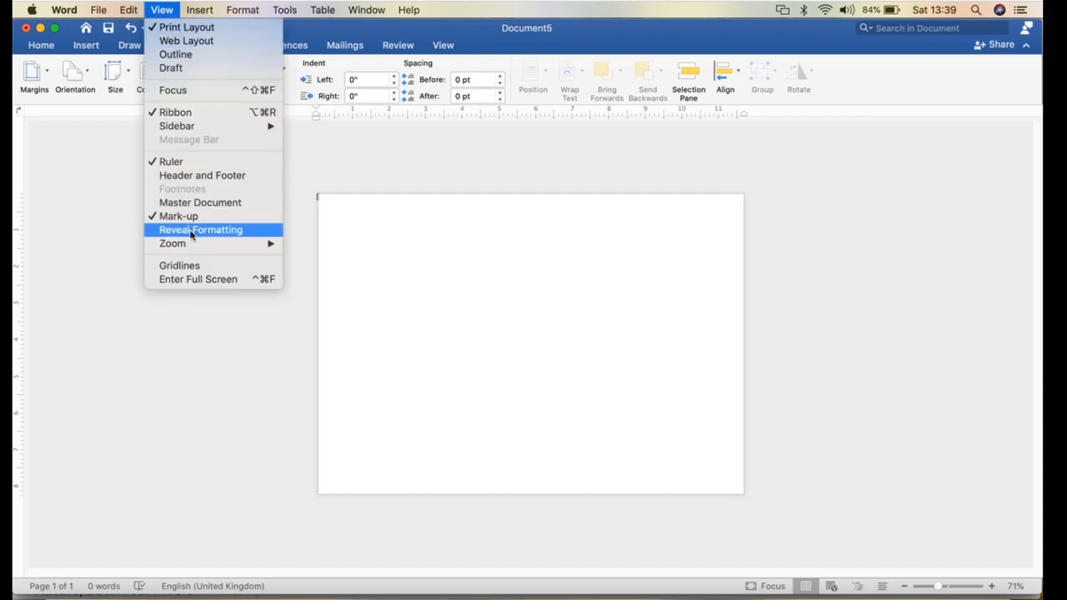
mouse_move(211, 243)
left_click(319, 380)
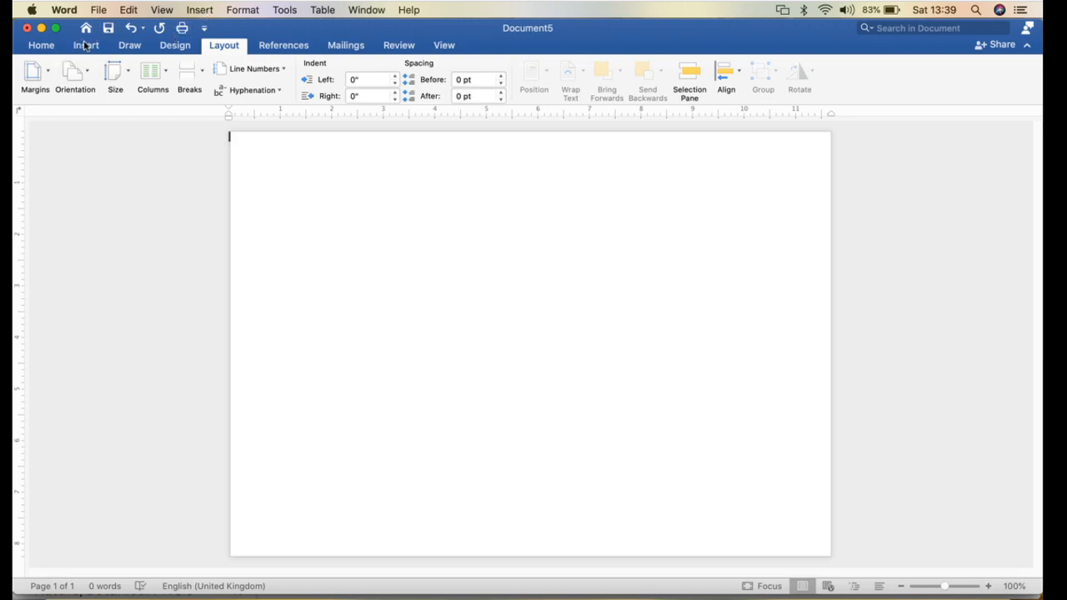
Step: Start inserting a picture from file and open the Vintage Lace Paper - Part 1 folder in Downloads
left_click(201, 10)
mouse_move(214, 29)
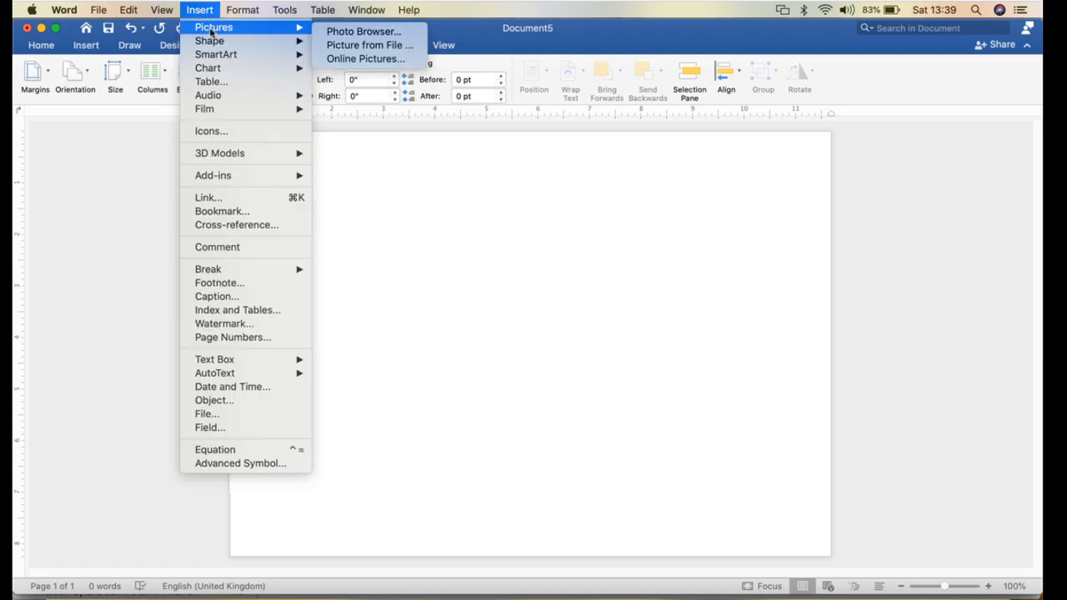
left_click(356, 50)
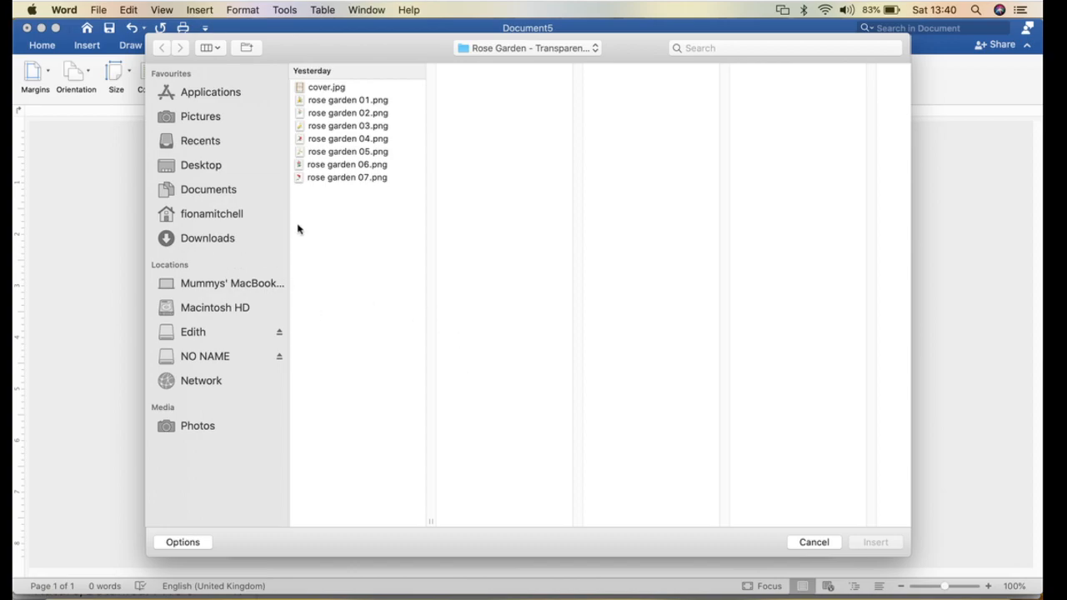
left_click(215, 241)
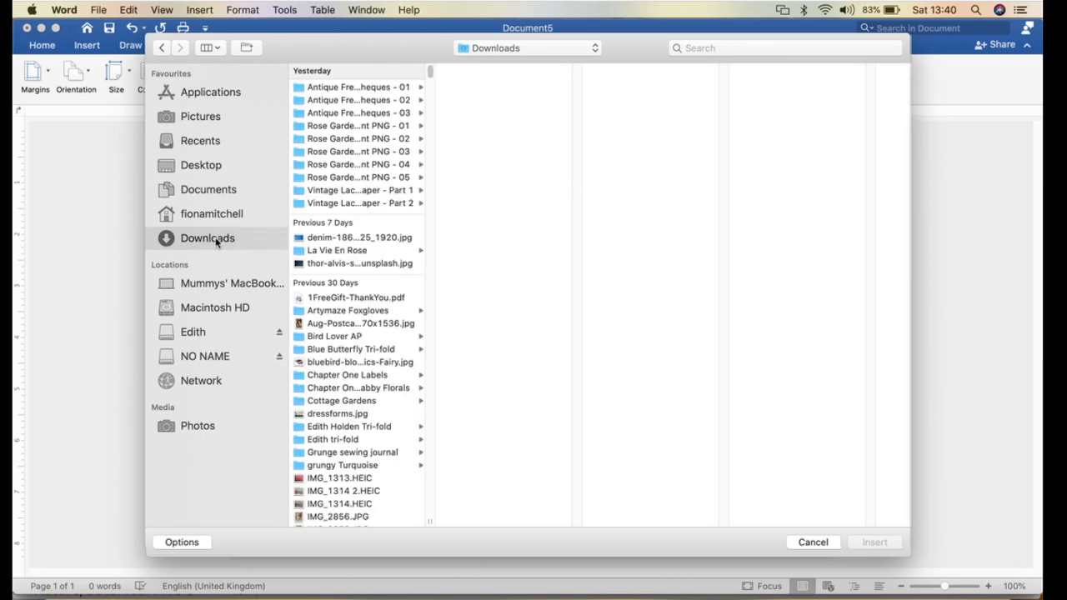
left_click(399, 193)
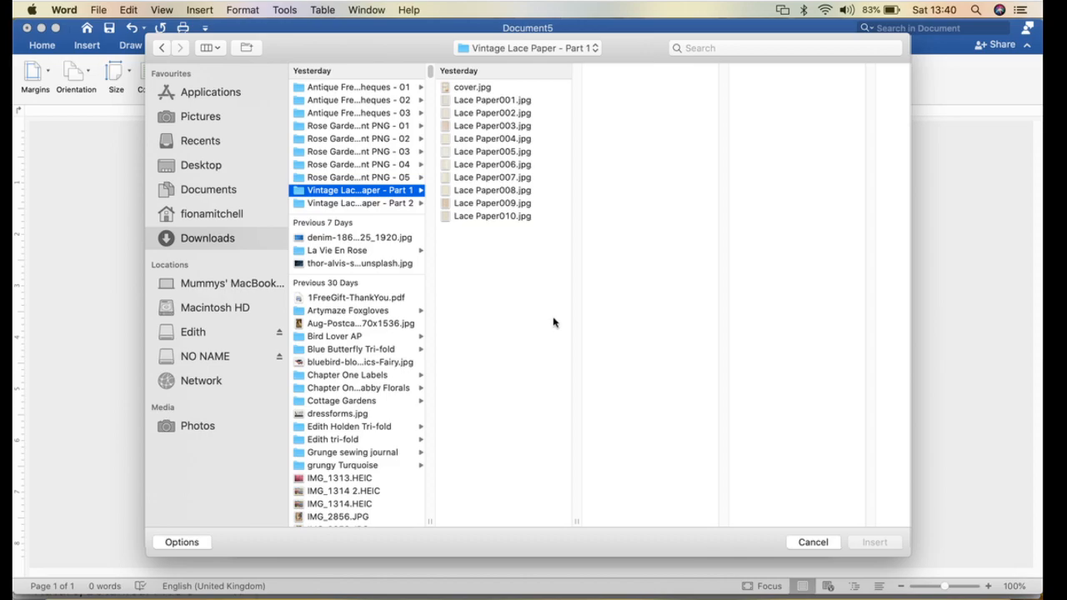
Step: Preview several of the lace papers and insert Lace Paper003.jpg into the document
left_click(510, 100)
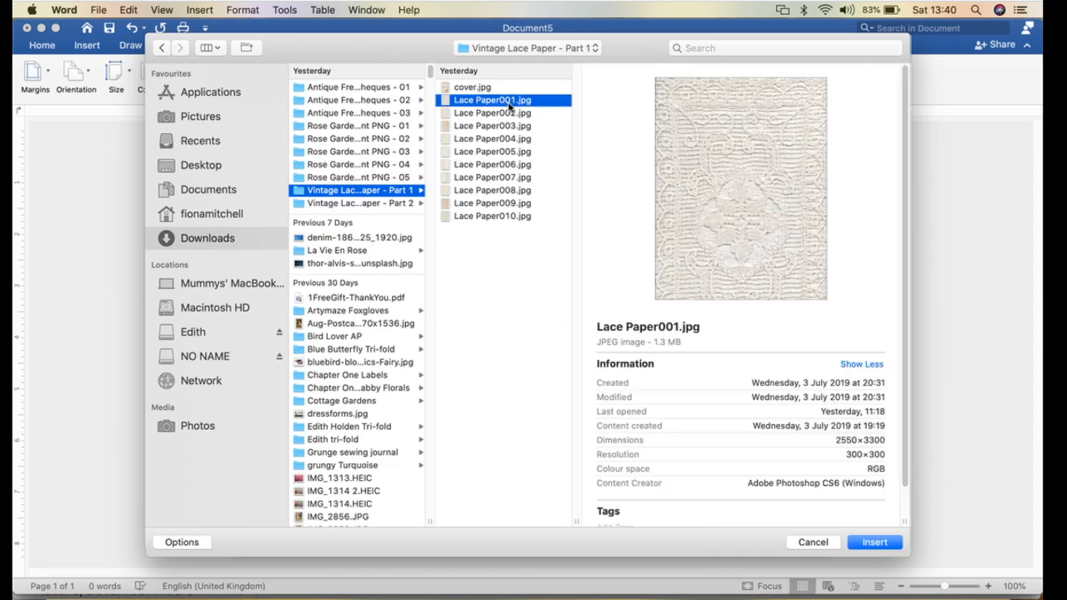
left_click(508, 116)
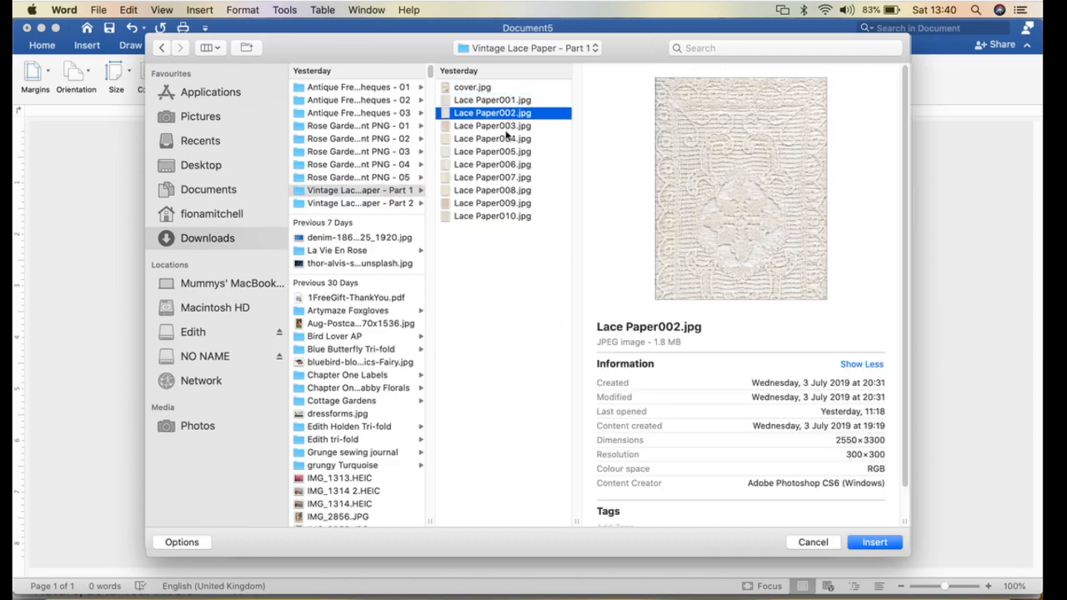
left_click(502, 193)
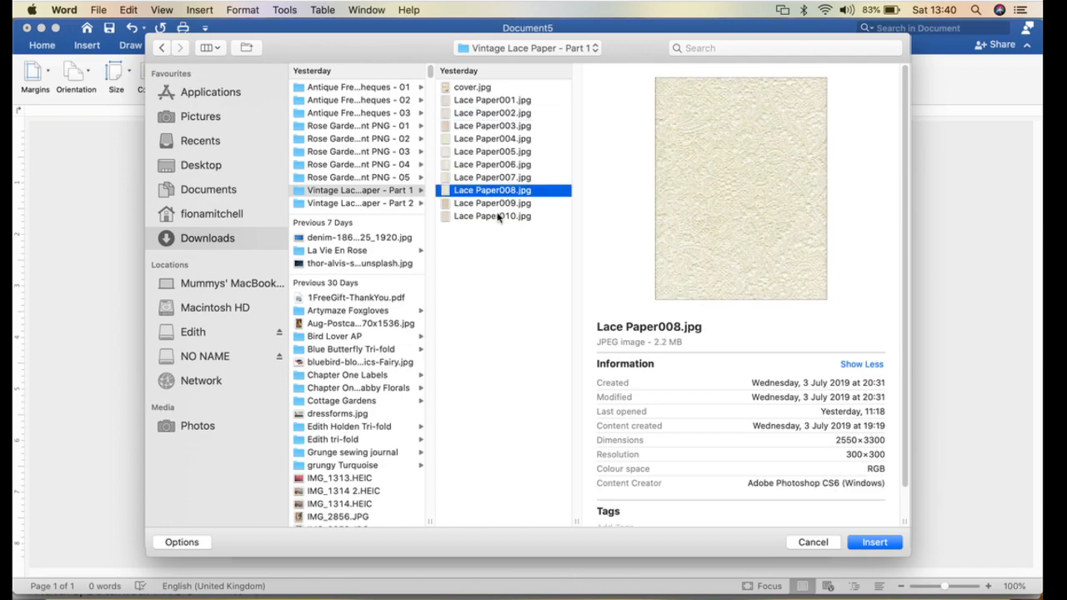
left_click(500, 204)
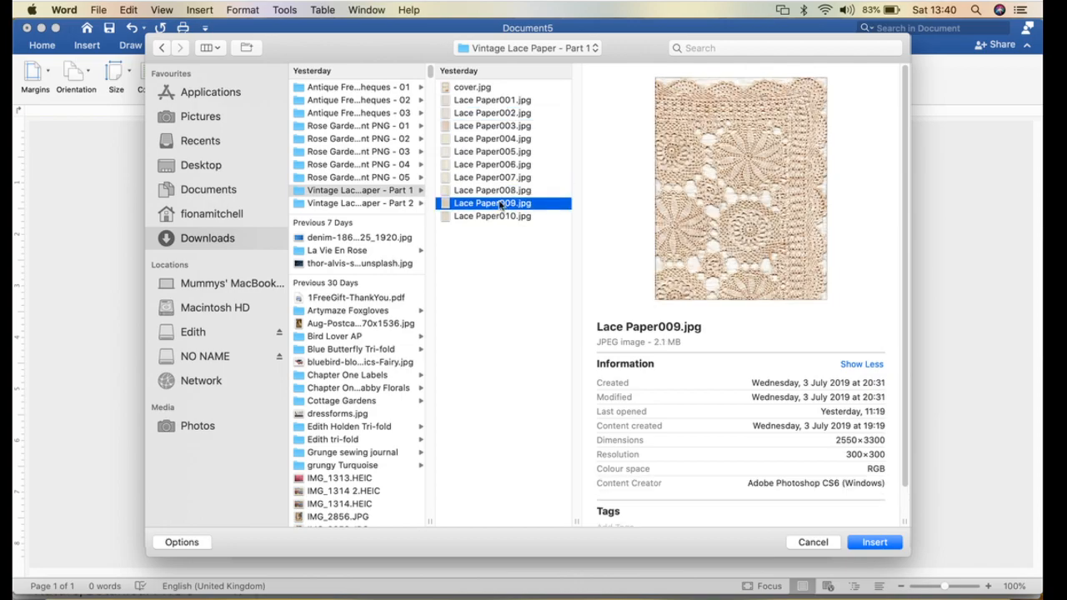
left_click(504, 128)
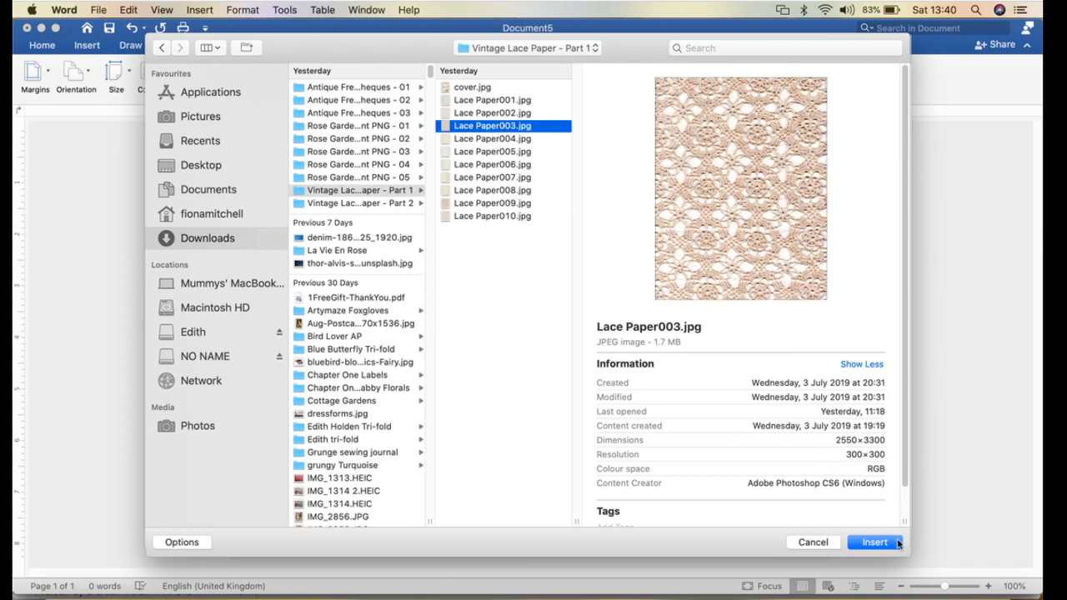
left_click(875, 542)
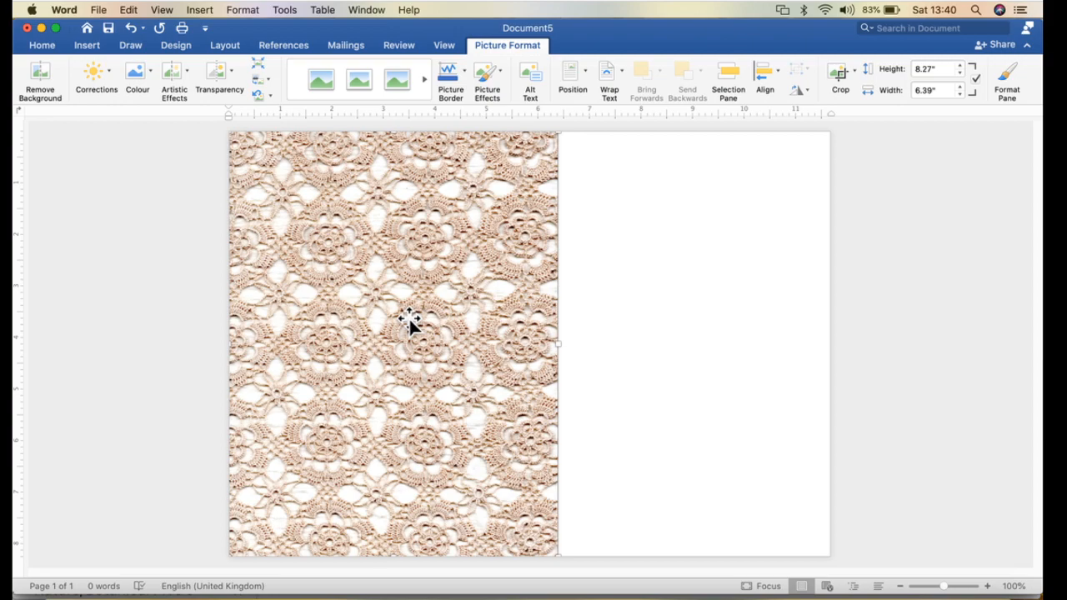
Step: Try to reposition the inserted lace picture, and set its text wrapping to In Front of Text
left_click_drag(430, 315, 660, 338)
left_click(374, 455)
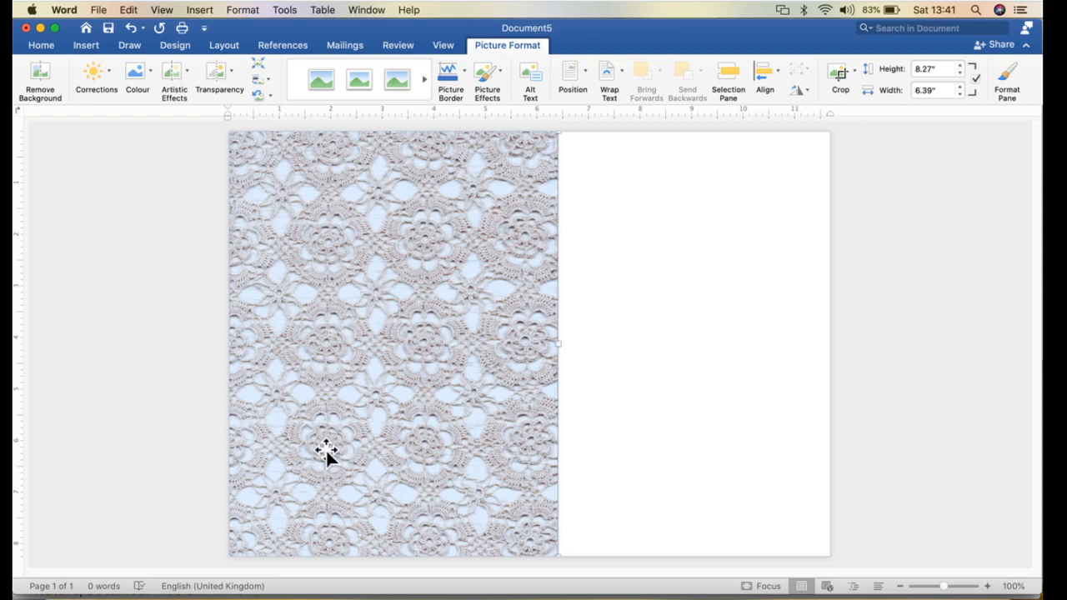
right_click(354, 393)
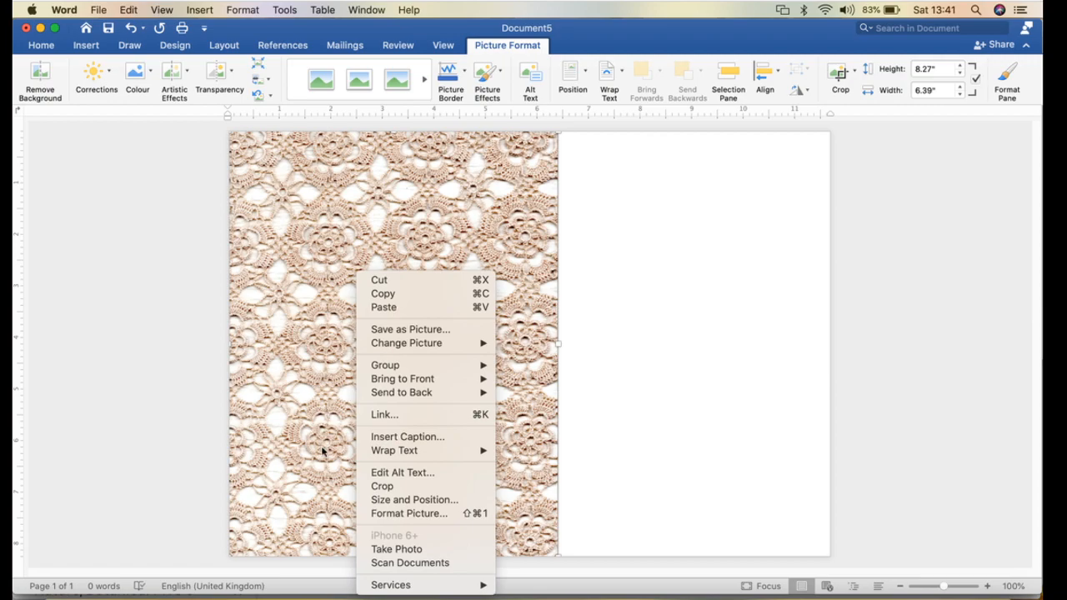
mouse_move(385, 455)
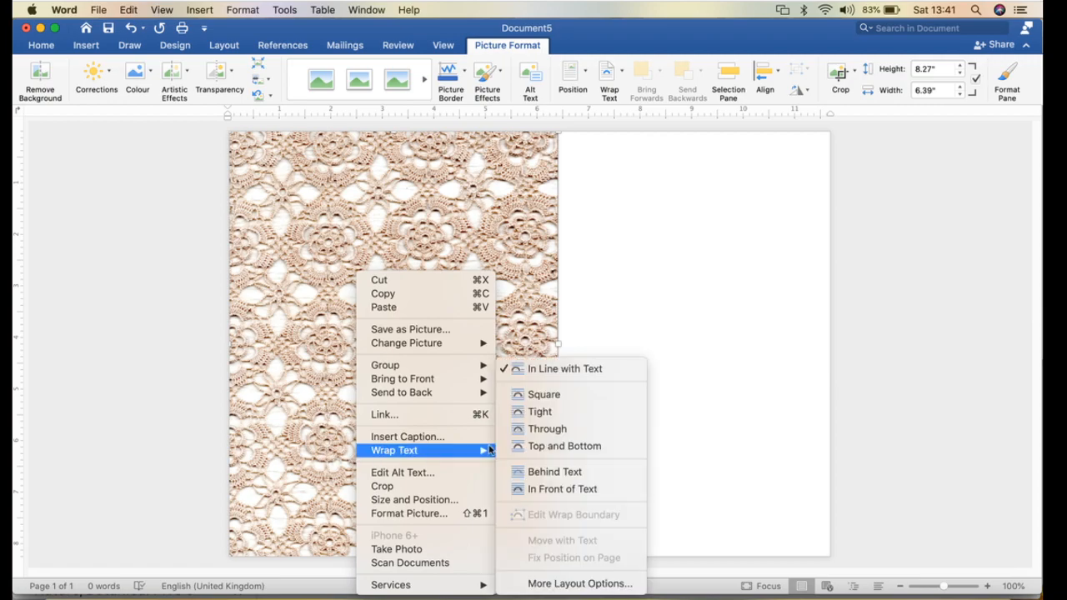
left_click(558, 489)
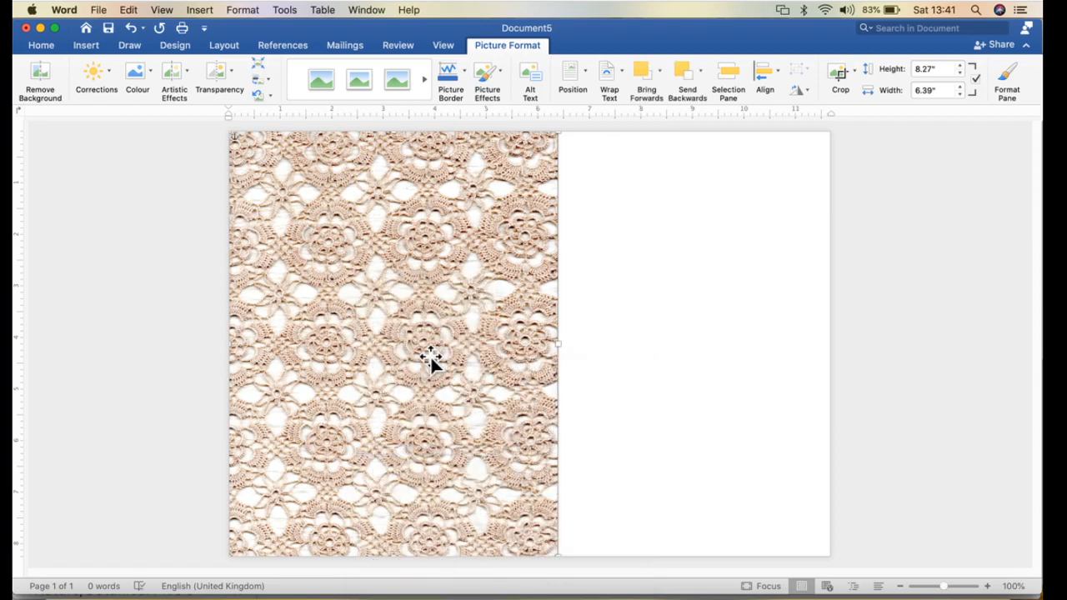
Step: Move the lace picture freely around the page, leaving it slightly inside the page's left and top edges
left_click_drag(431, 359, 621, 365)
left_click_drag(536, 380, 408, 361)
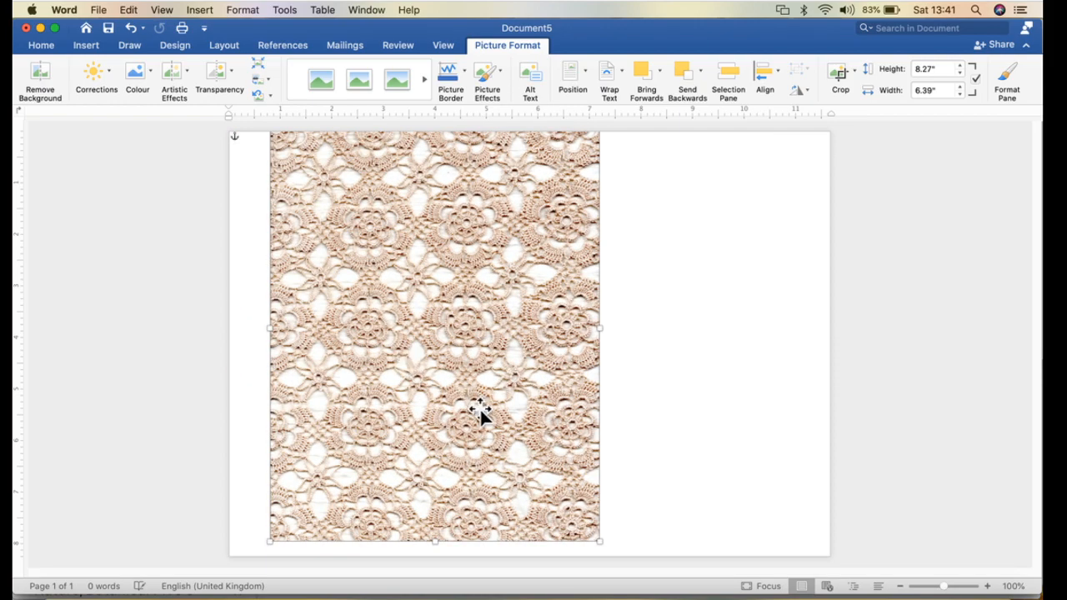
mouse_move(483, 367)
left_mouse_down()
mouse_move(473, 354)
mouse_move(469, 376)
left_mouse_up()
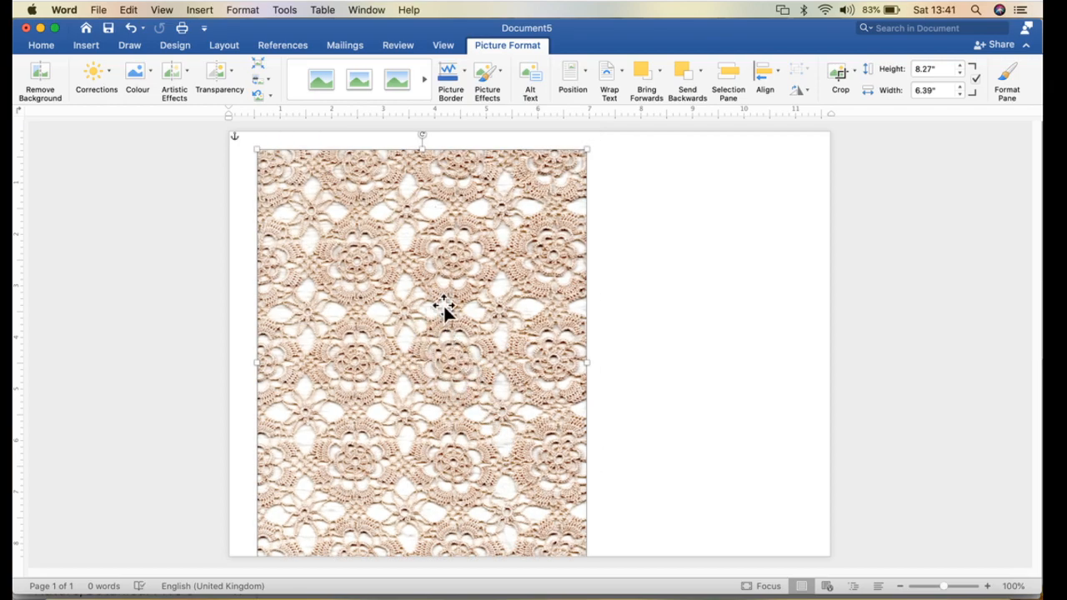
Step: Enlarge the lace picture to about 14.72 inches high by 11.38 inches wide and position it to cover nearly the whole page
left_click_drag(381, 297, 354, 271)
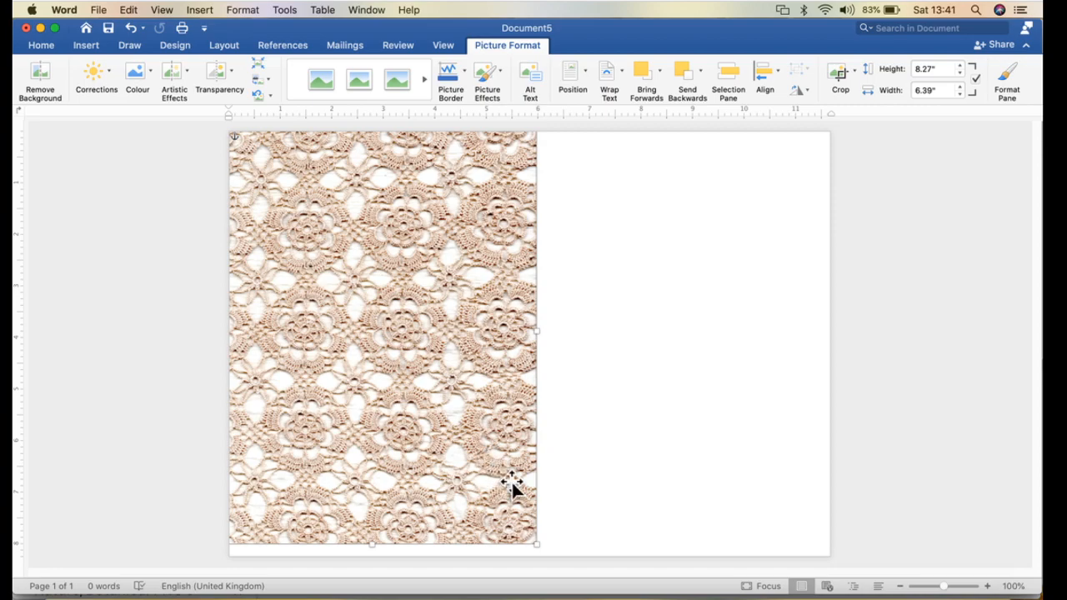
left_click_drag(536, 543, 552, 561)
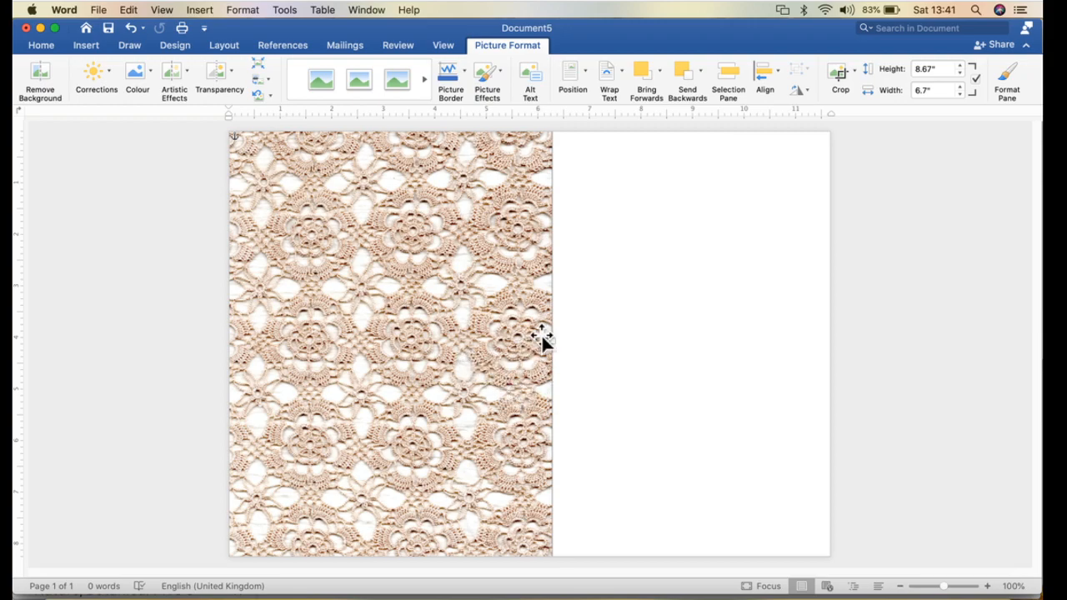
left_click_drag(512, 470, 506, 310)
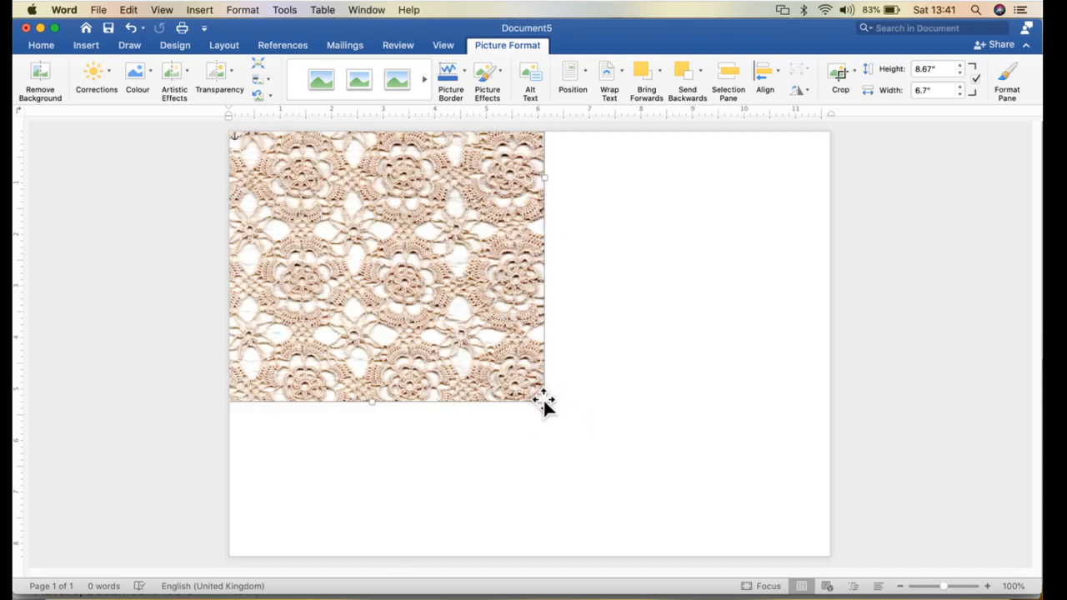
left_click_drag(543, 401, 758, 559)
left_click_drag(687, 550, 642, 445)
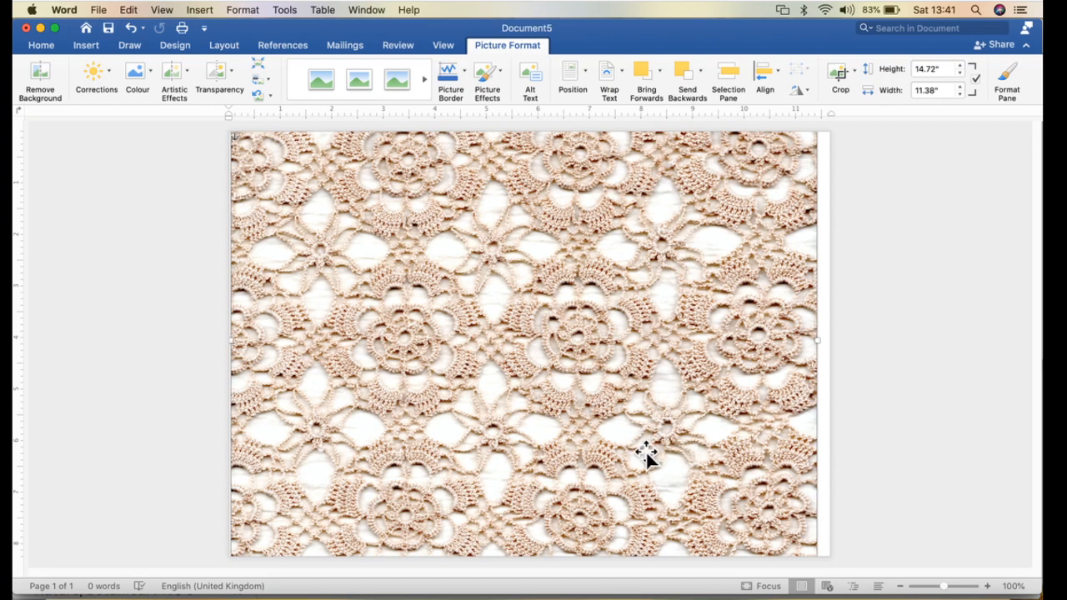
Step: Nudge the lace picture sideways until it is centred on the page with even narrow white margins at both sides
key("Right")
key("Right")
key("Right")
key("Right")
key("Right")
key("Right")
key("Right")
key("Right")
key("Right")
key("Right")
key("Right")
key("Right")
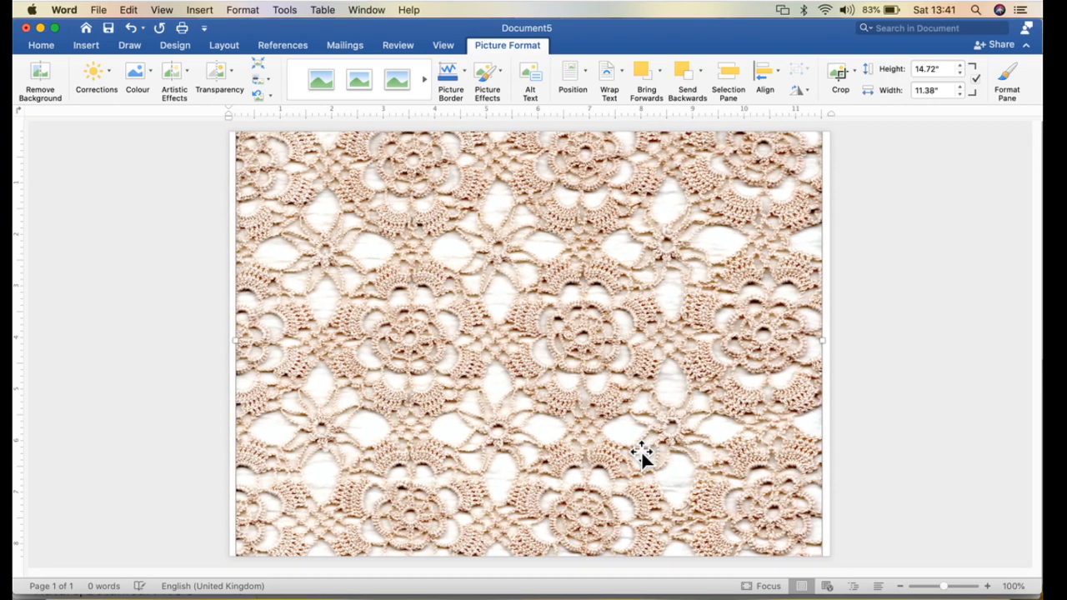
key("Left")
key("Left")
key("Left")
key("Left")
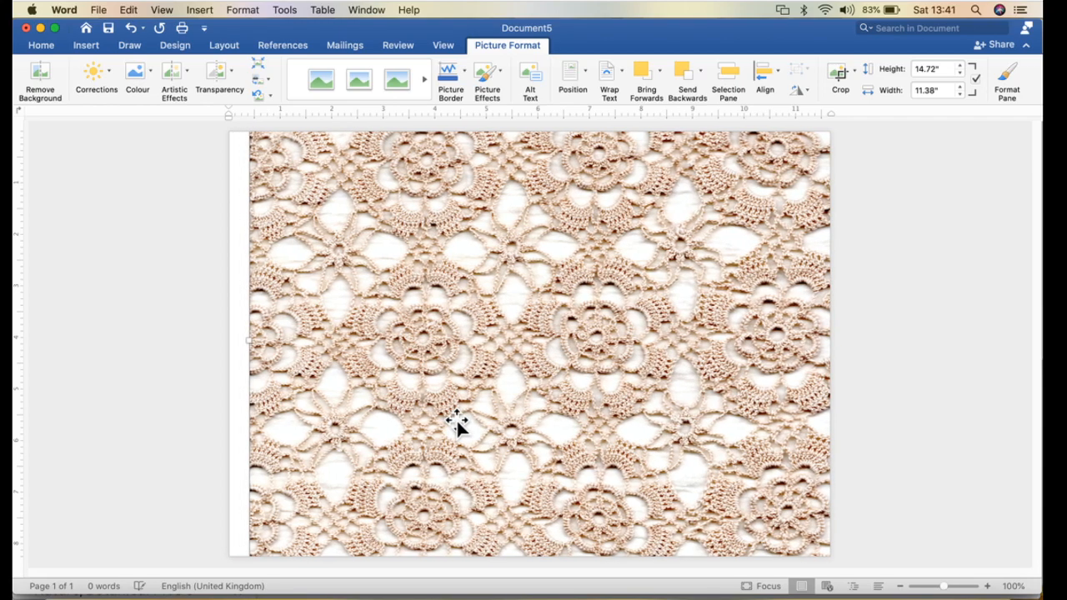
key("Left")
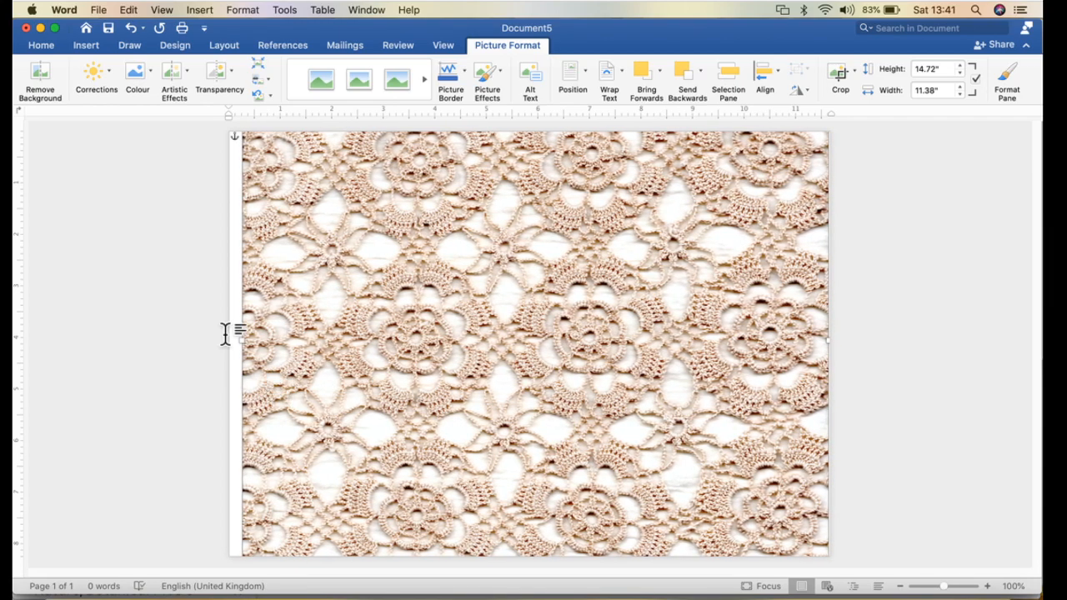
key("Left")
key("Left")
key("Left")
key("Left")
key("Left")
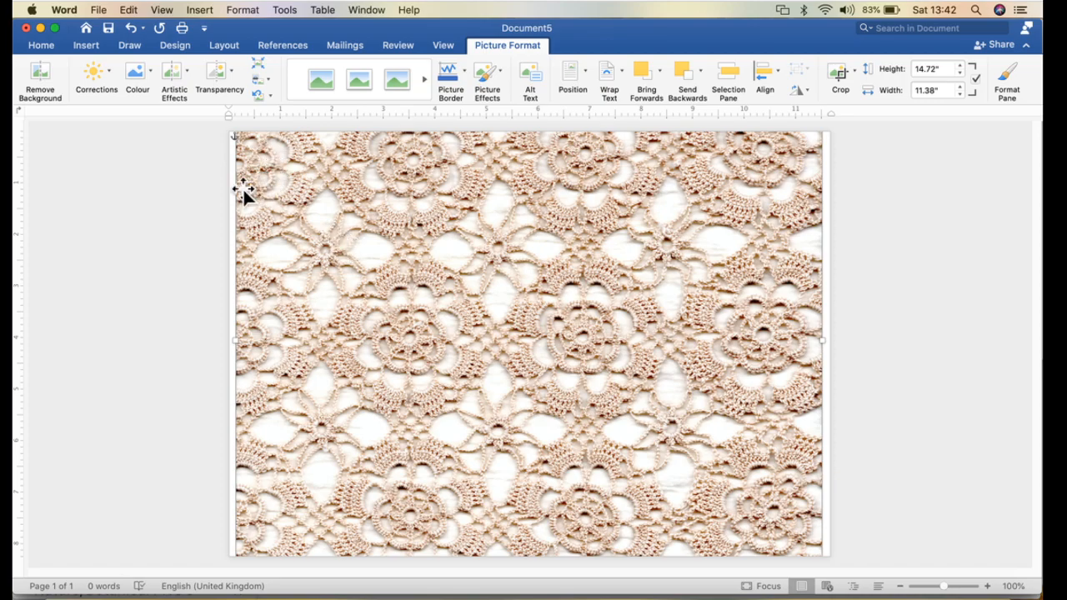
Step: Start inserting another picture from file and open the Rose Garden - Transparent PNG - 01 folder in Downloads
left_click(200, 10)
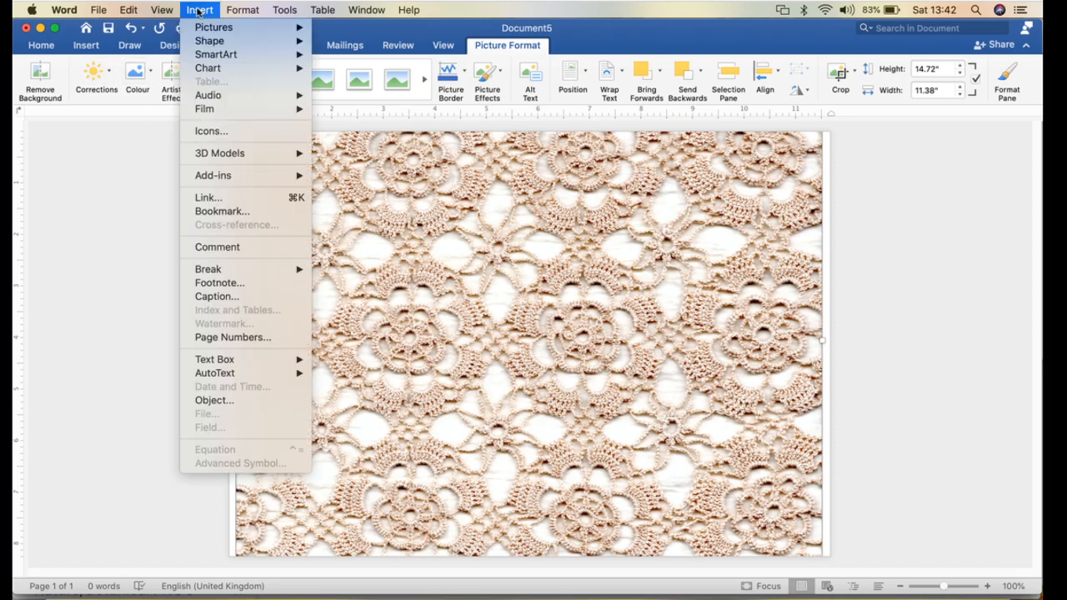
mouse_move(247, 12)
mouse_move(201, 11)
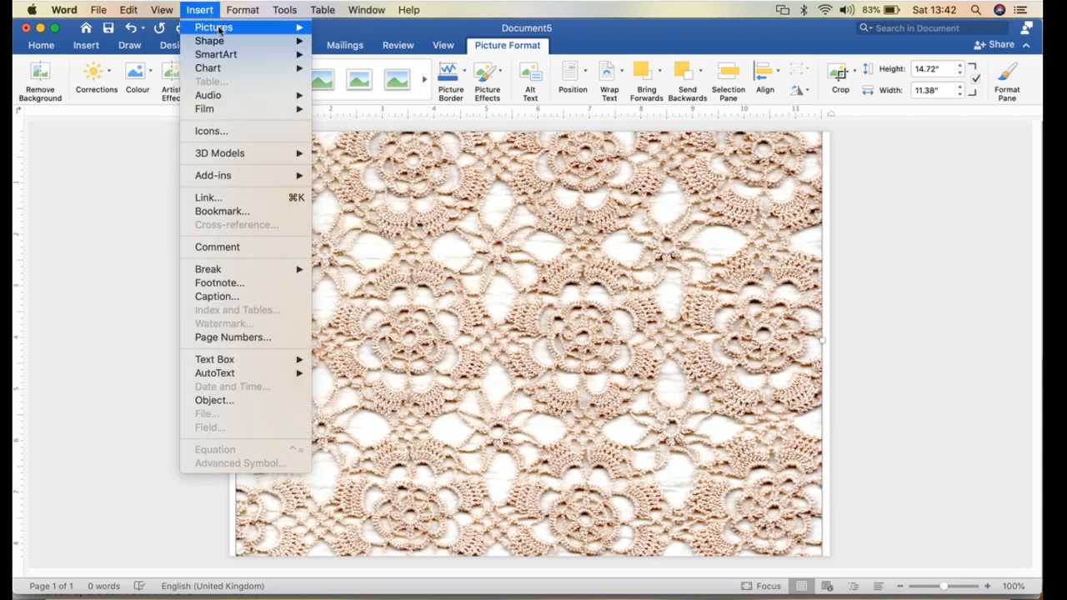
left_click(334, 47)
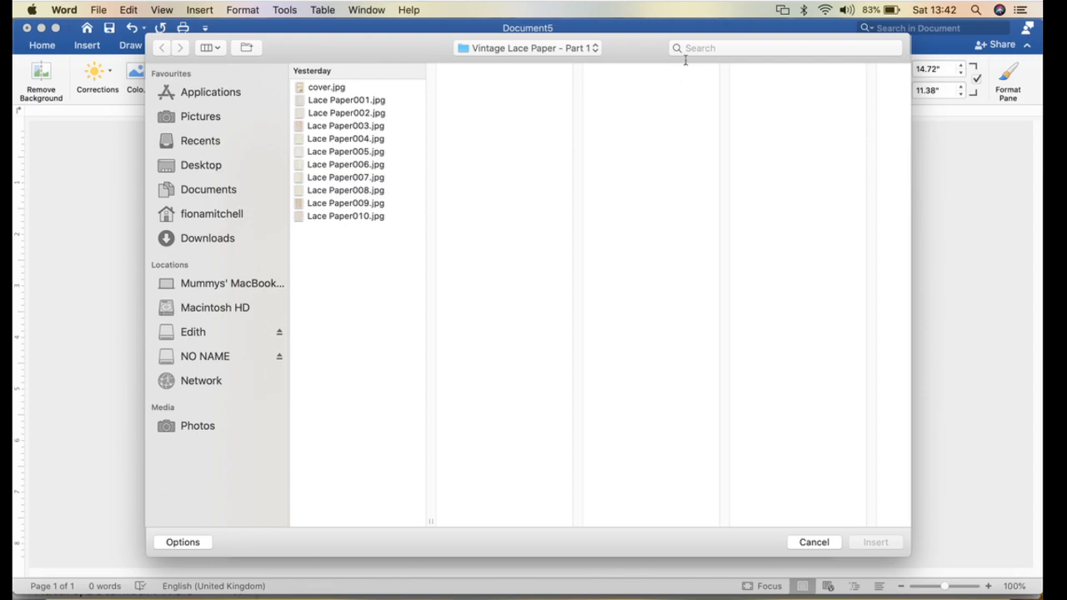
left_click(217, 239)
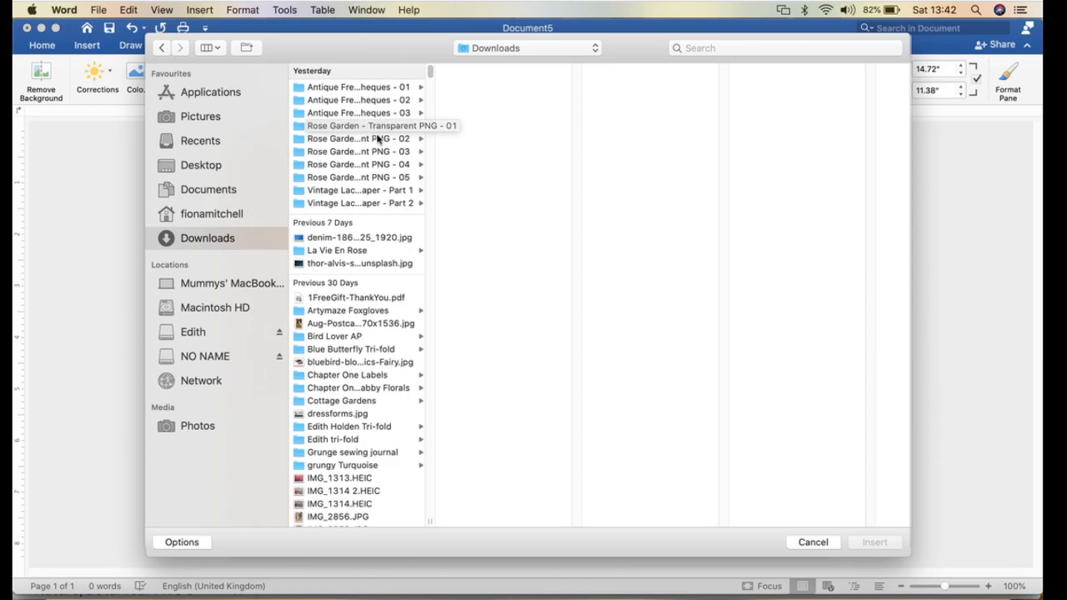
left_click(389, 128)
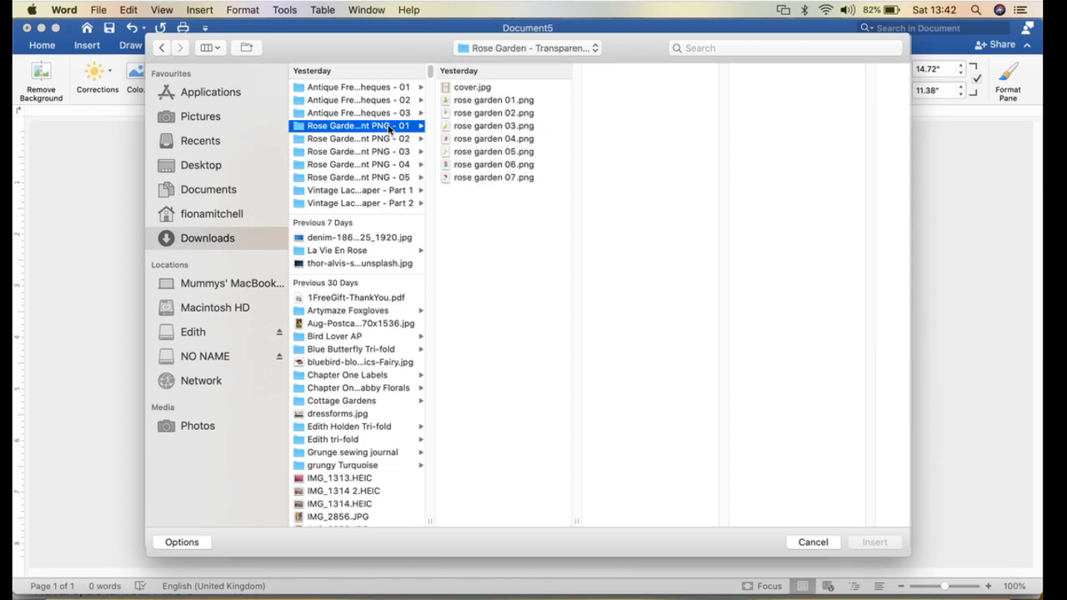
Step: Preview the first four rose garden images and insert rose garden 04.png into the document
left_click(525, 102)
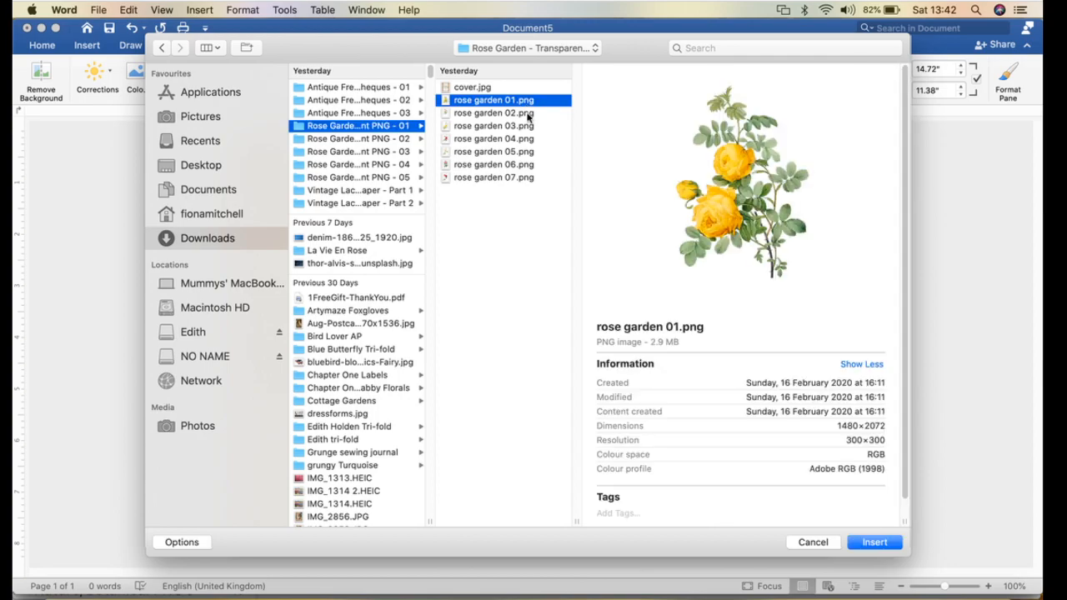
left_click(527, 116)
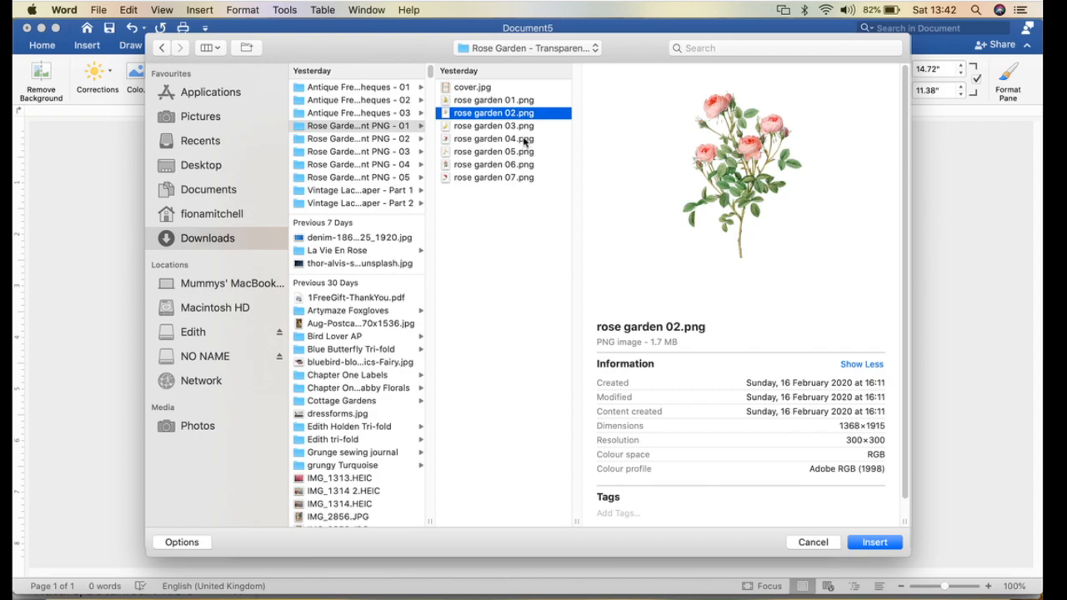
left_click(524, 127)
left_click(529, 140)
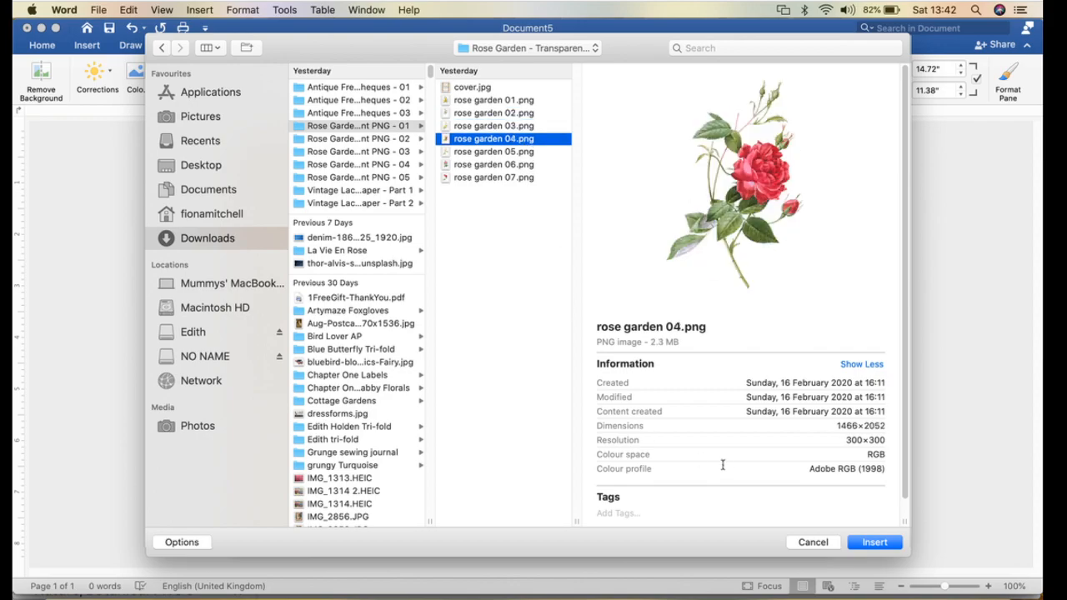
left_click(875, 542)
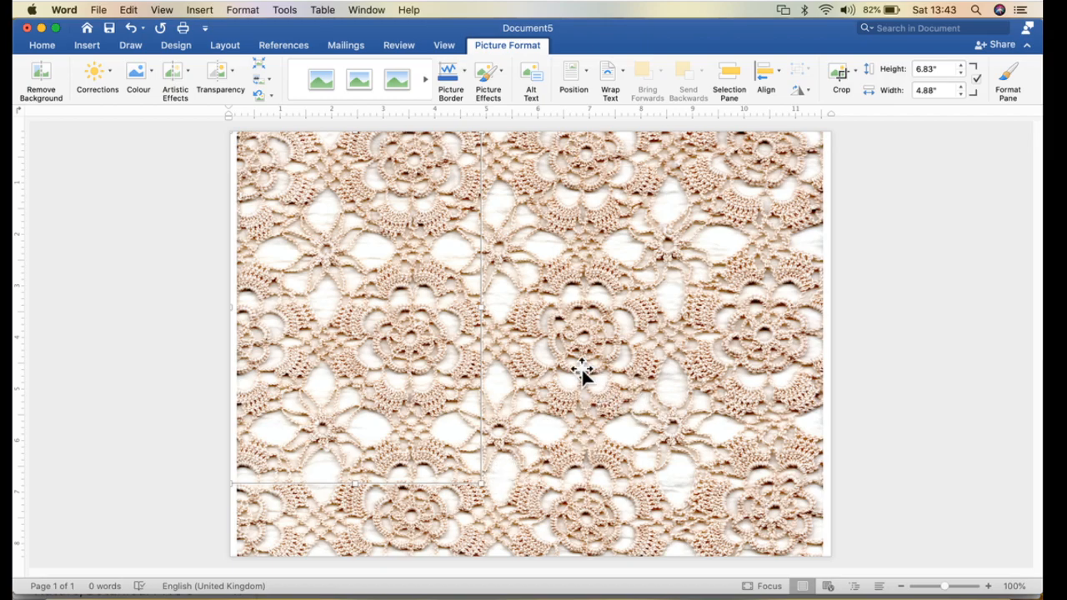
Step: Move the lace picture aside to reach the red rose behind it, and set the rose's text wrapping to In Front of Text
left_click_drag(522, 331, 614, 350)
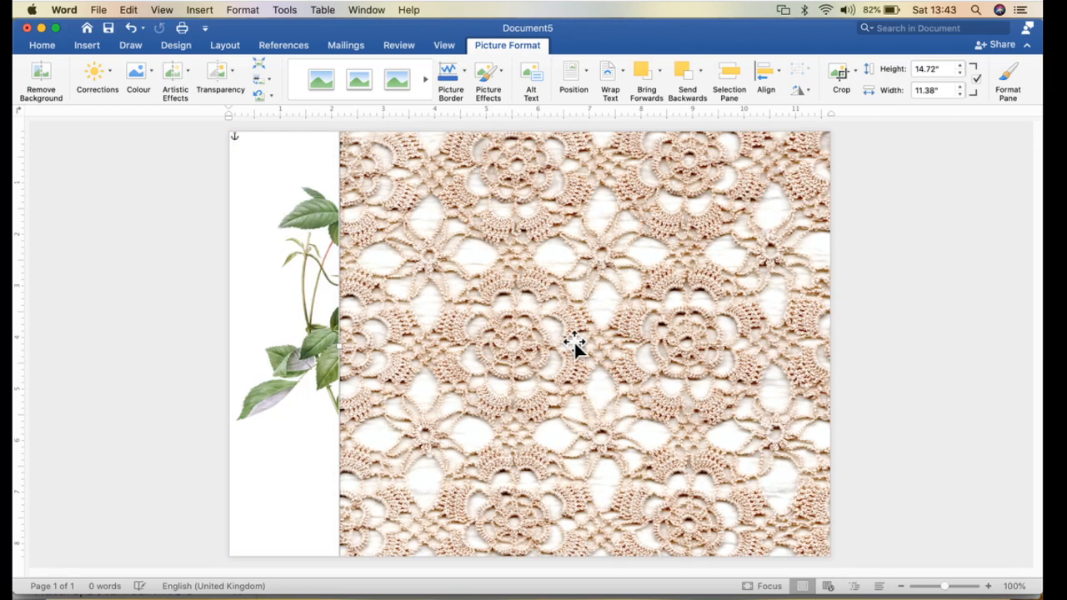
left_click(283, 371)
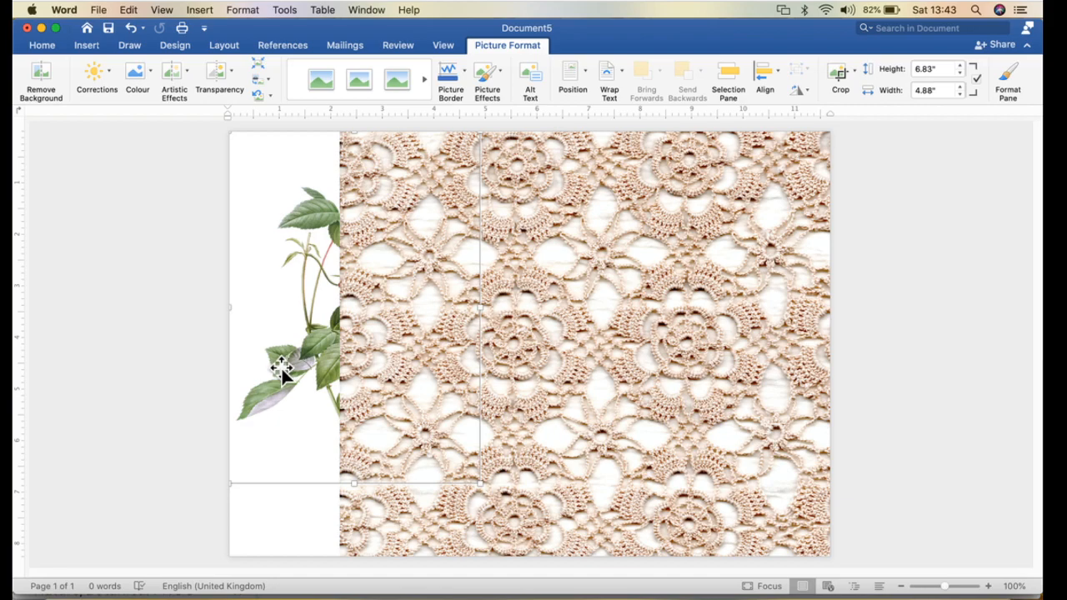
right_click(283, 373)
mouse_move(298, 441)
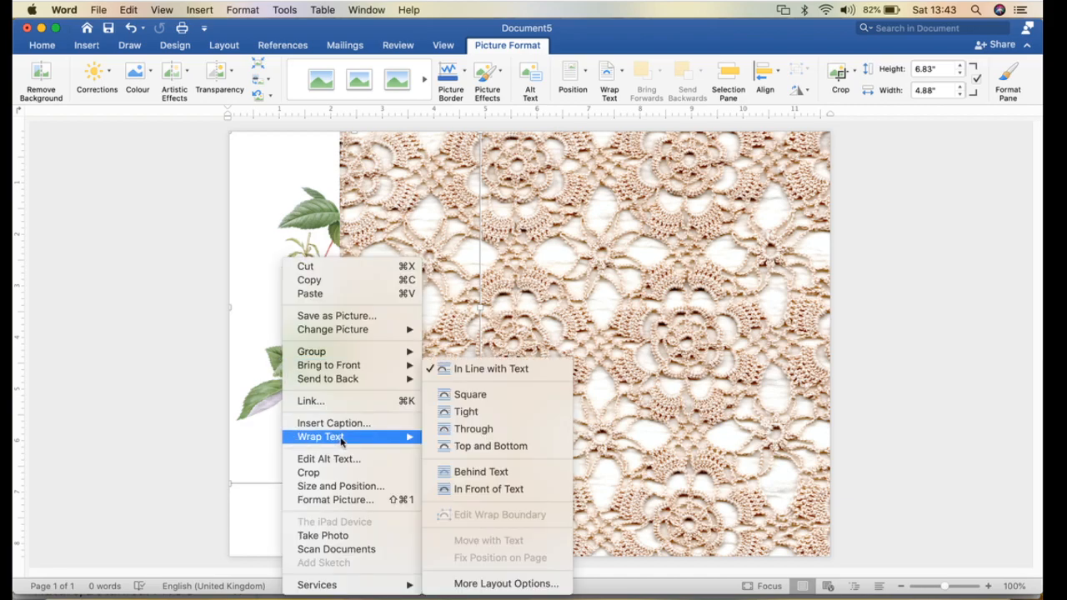
left_click(480, 491)
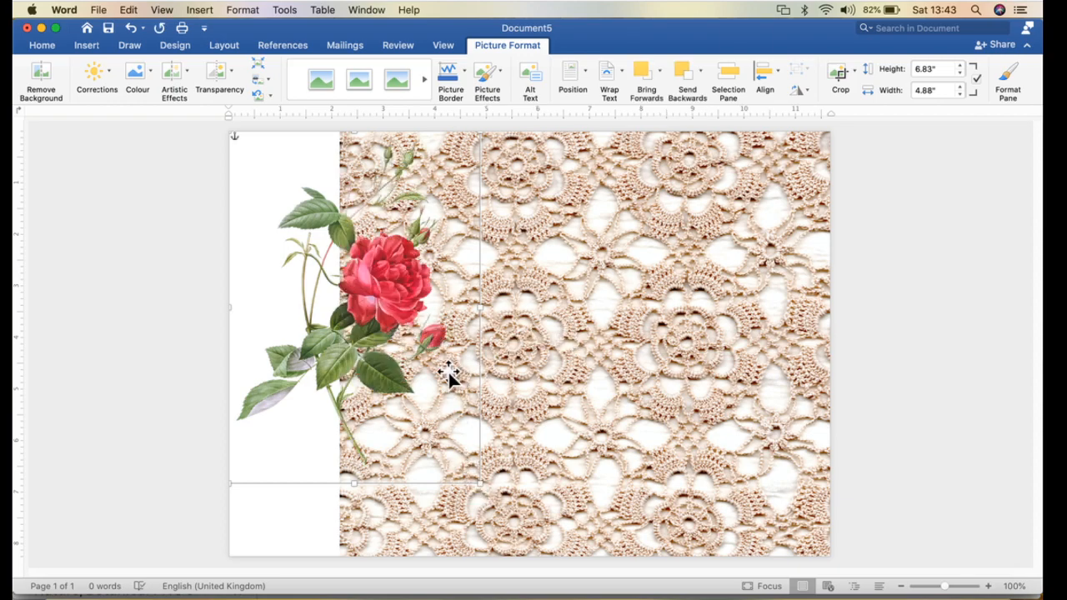
Step: Shift the lace back towards the left page edge, and place the red rose on the page's right side, shrunk to about 6.38 by 4.55 inches
left_click_drag(409, 295, 615, 343)
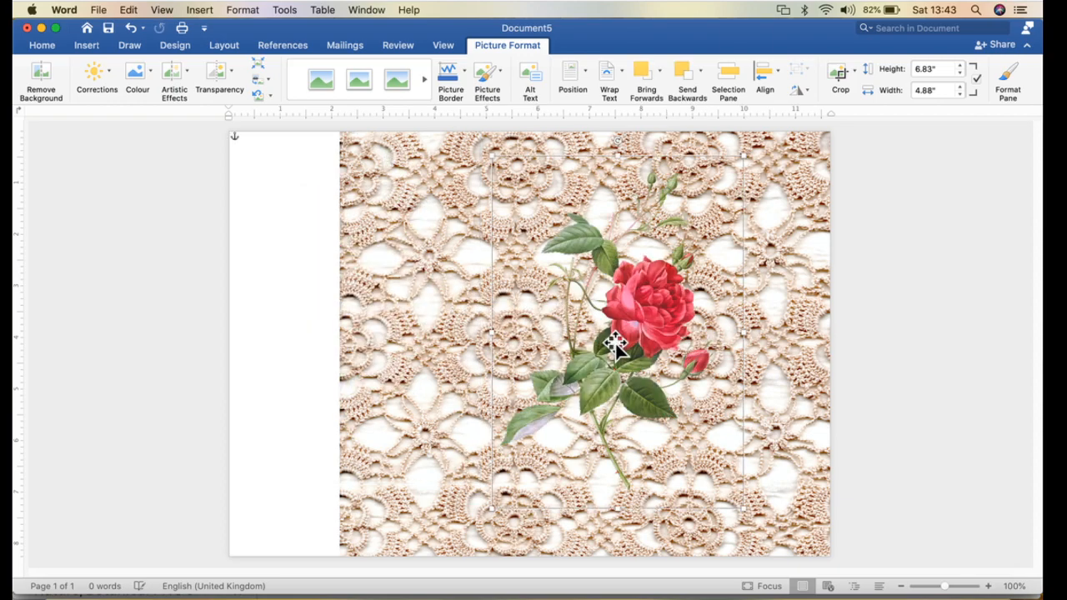
left_click_drag(409, 330, 336, 326)
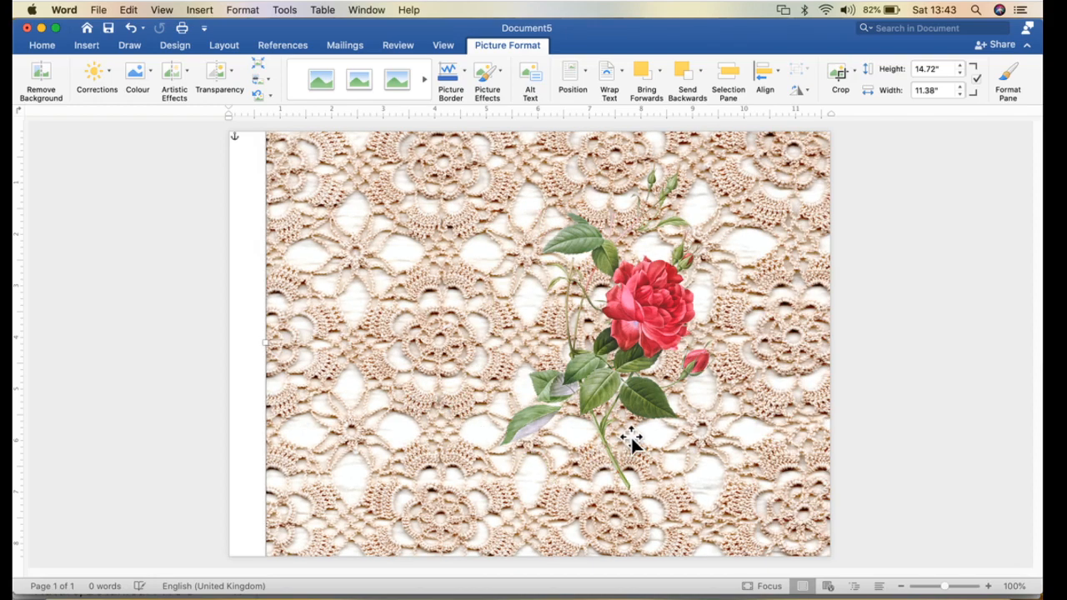
left_click_drag(658, 341, 703, 336)
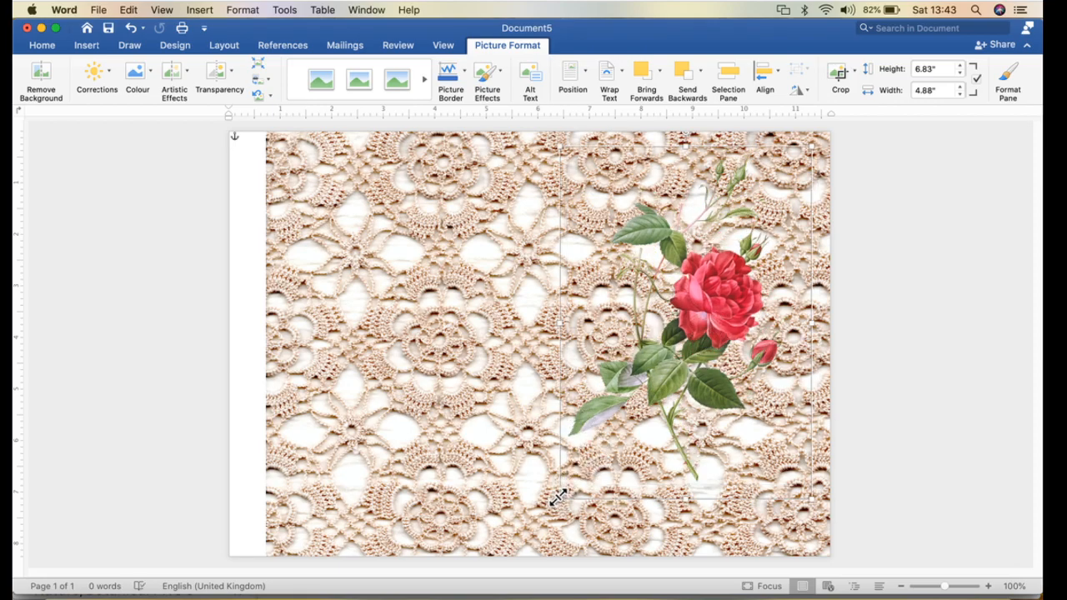
left_click_drag(560, 496, 576, 477)
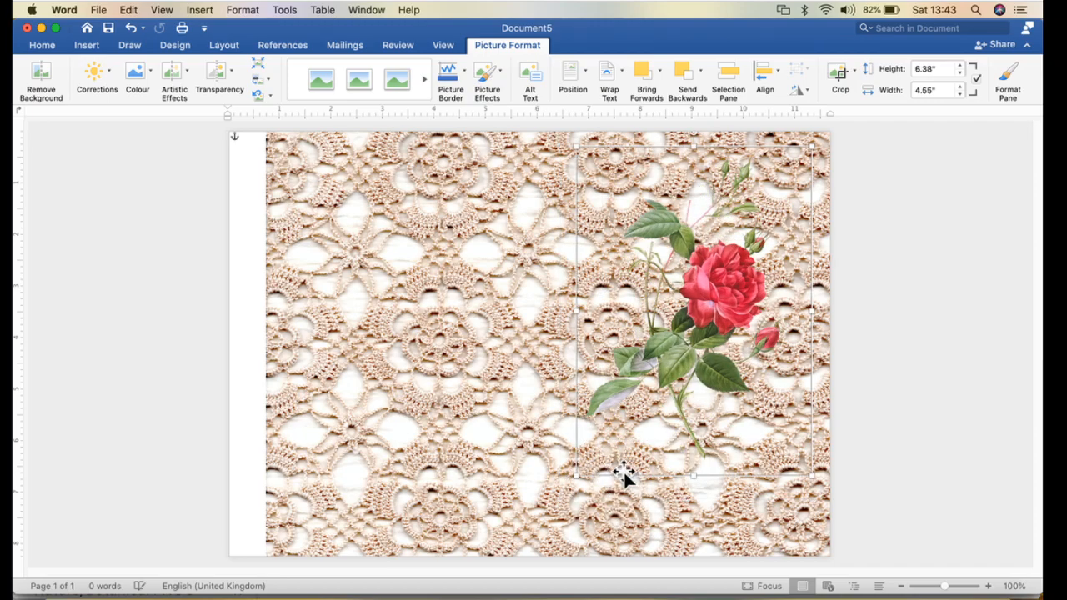
left_click_drag(706, 338, 720, 366)
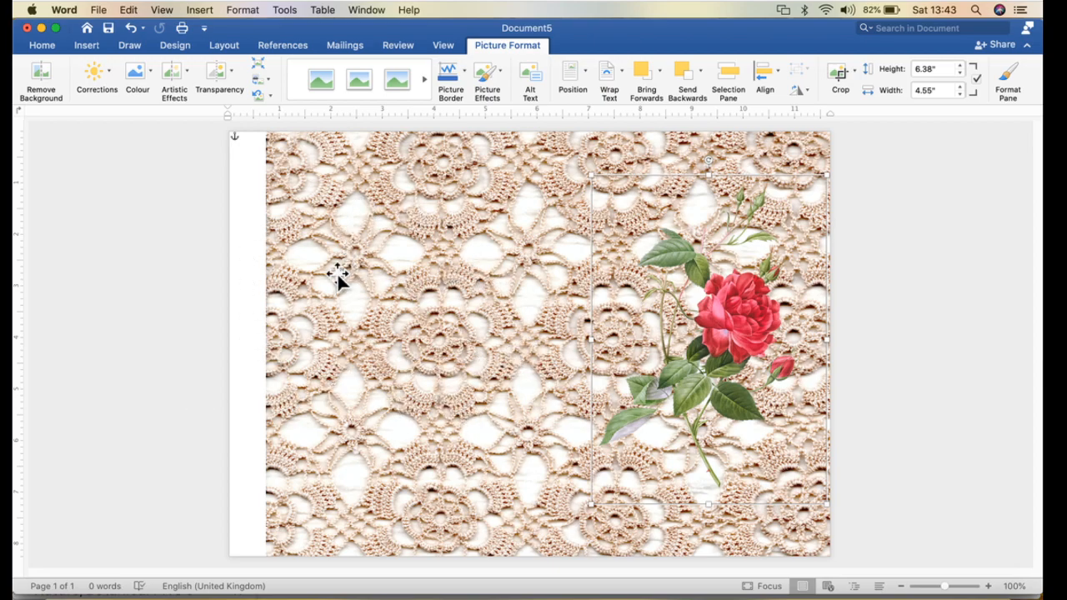
Step: Insert the yellow rose picture, rose garden 01.png, from the same folder
left_click(199, 10)
mouse_move(213, 27)
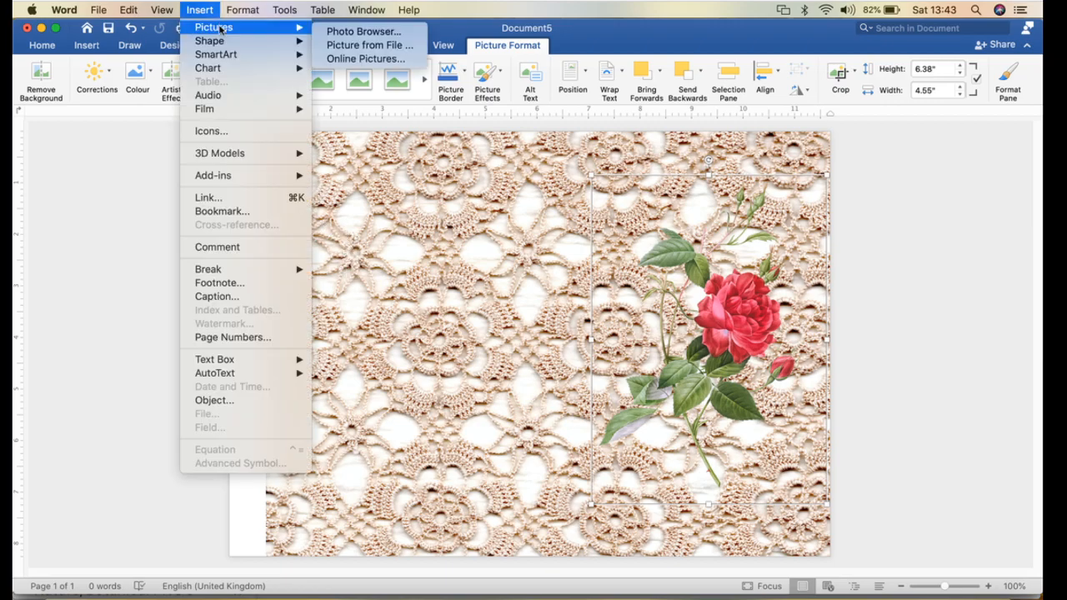
left_click(351, 46)
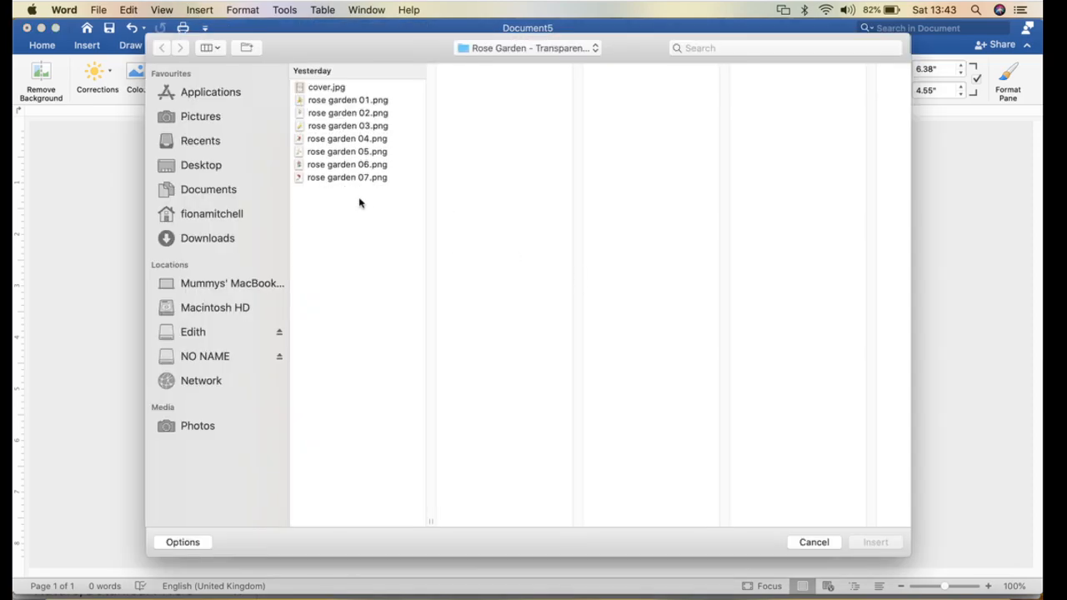
left_click(357, 180)
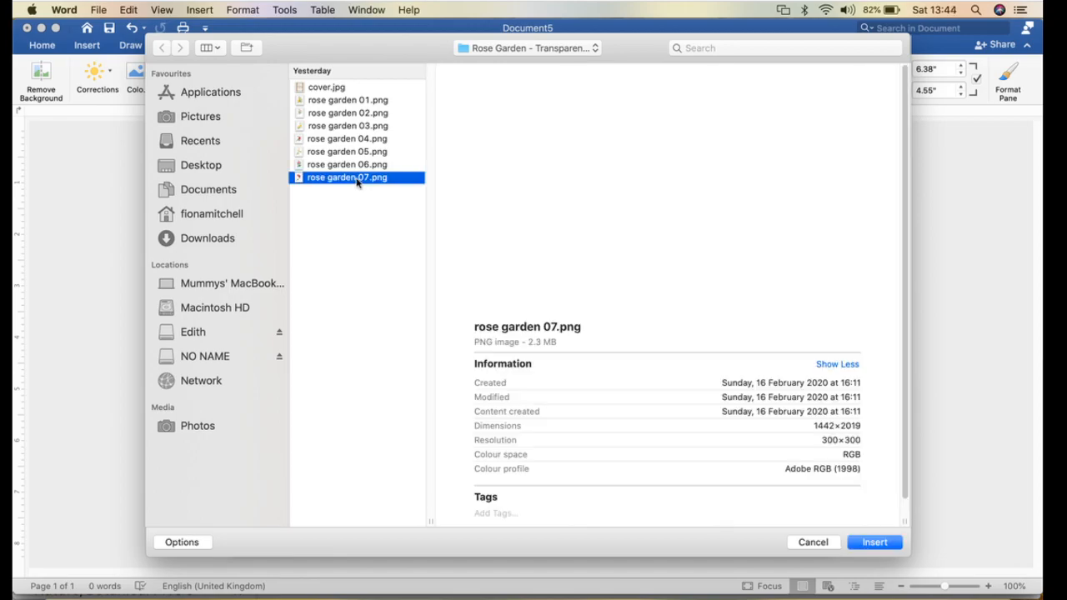
left_click(373, 104)
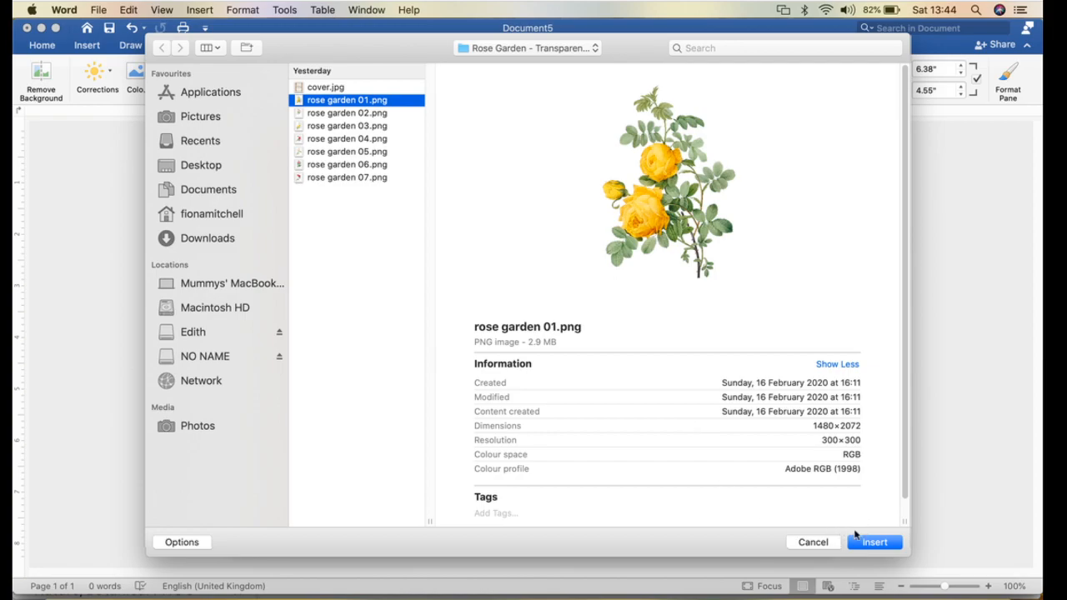
left_click(874, 544)
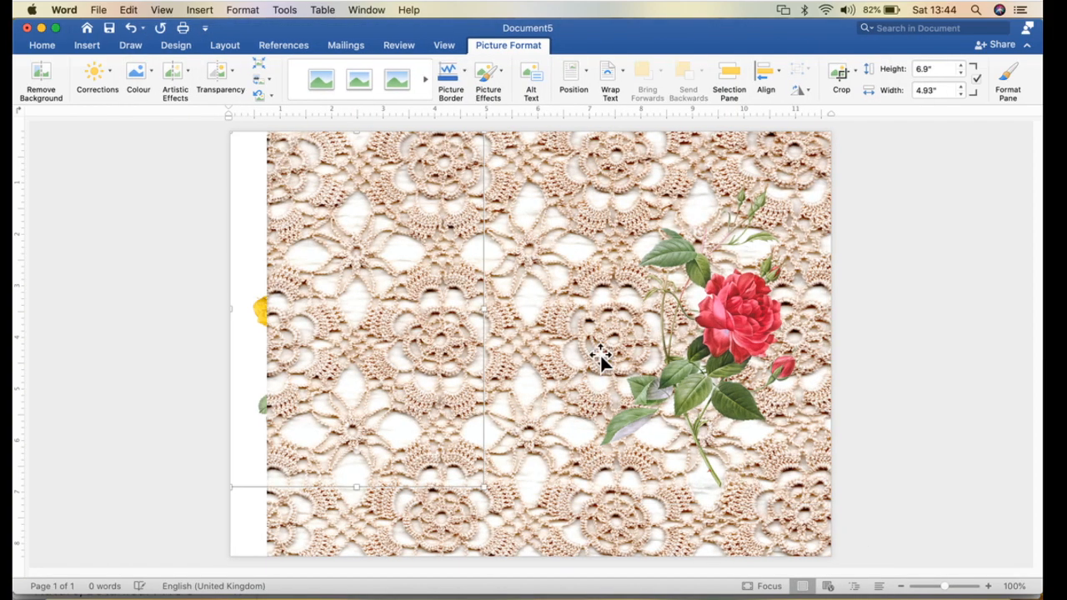
Step: Set the yellow rose's text wrapping to In Front of Text, place it on the page's left half, and recentre the lace background
right_click(258, 315)
mouse_move(425, 477)
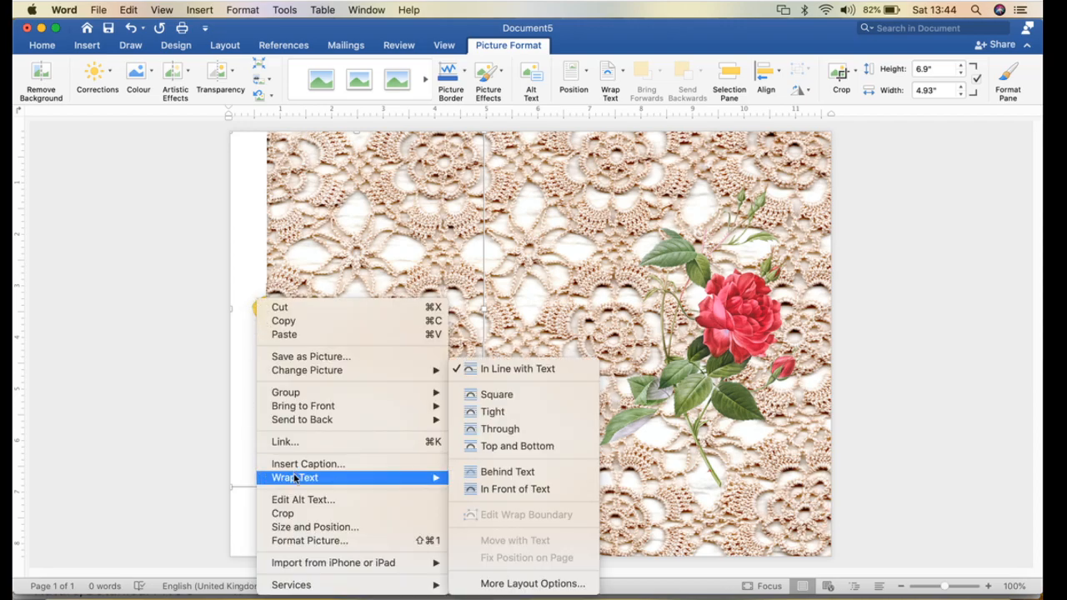
left_click(490, 495)
left_click_drag(381, 310, 518, 392)
left_click_drag(639, 179, 625, 164)
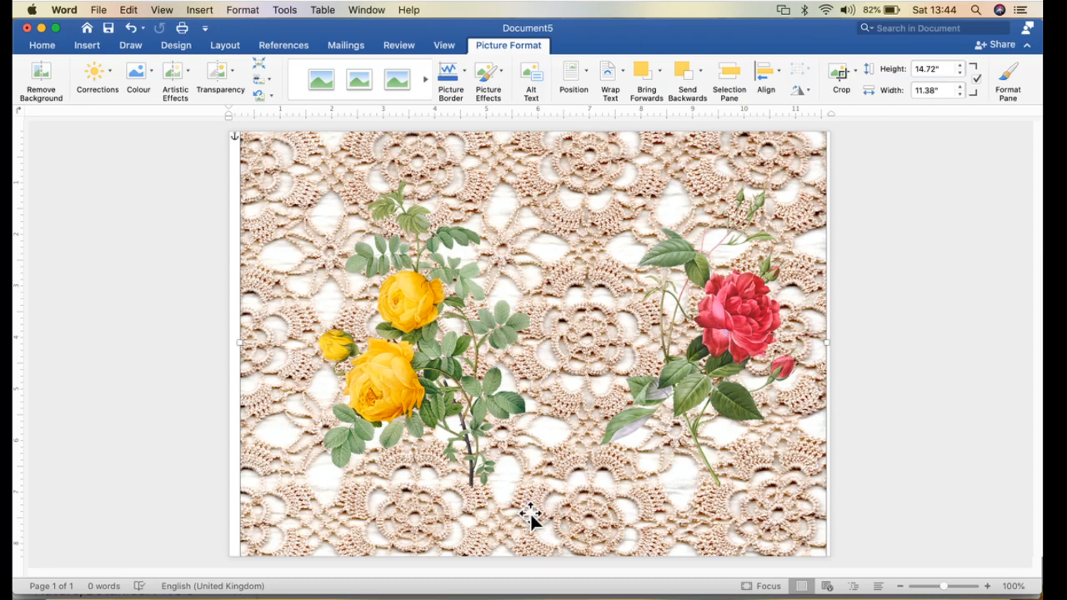
Step: Overlap the red and yellow roses on the page's left half, and send the yellow rose backwards behind the red one
left_click_drag(717, 344, 521, 291)
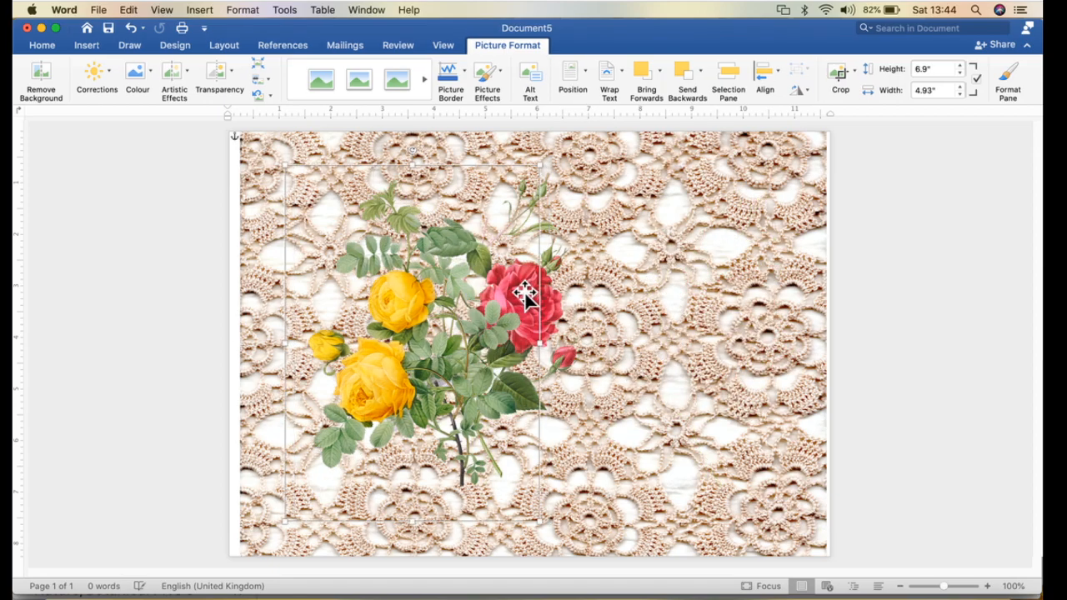
left_click_drag(371, 387, 411, 383)
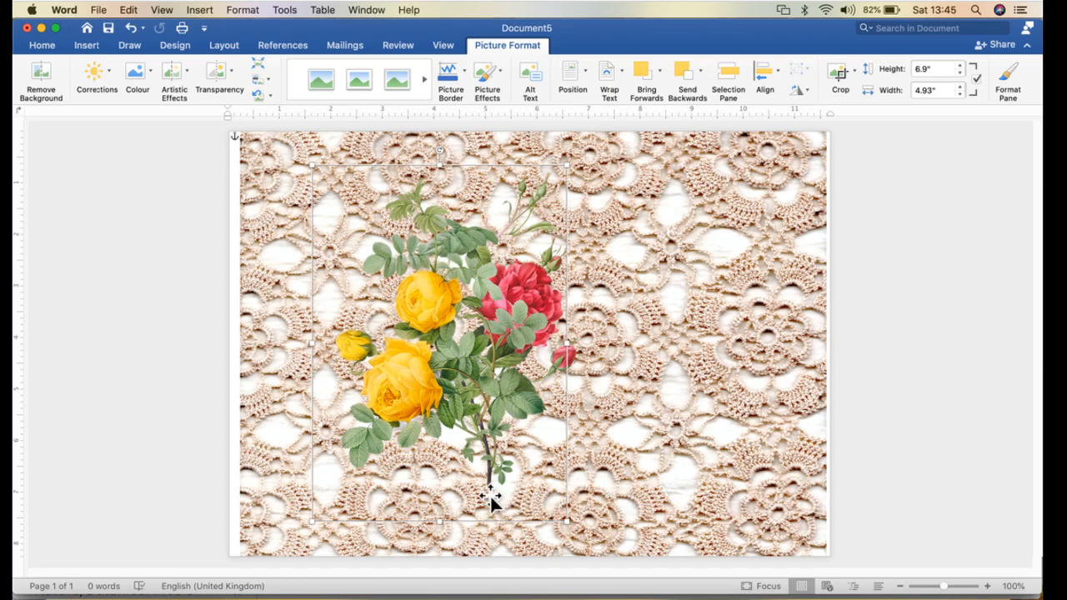
right_click(417, 381)
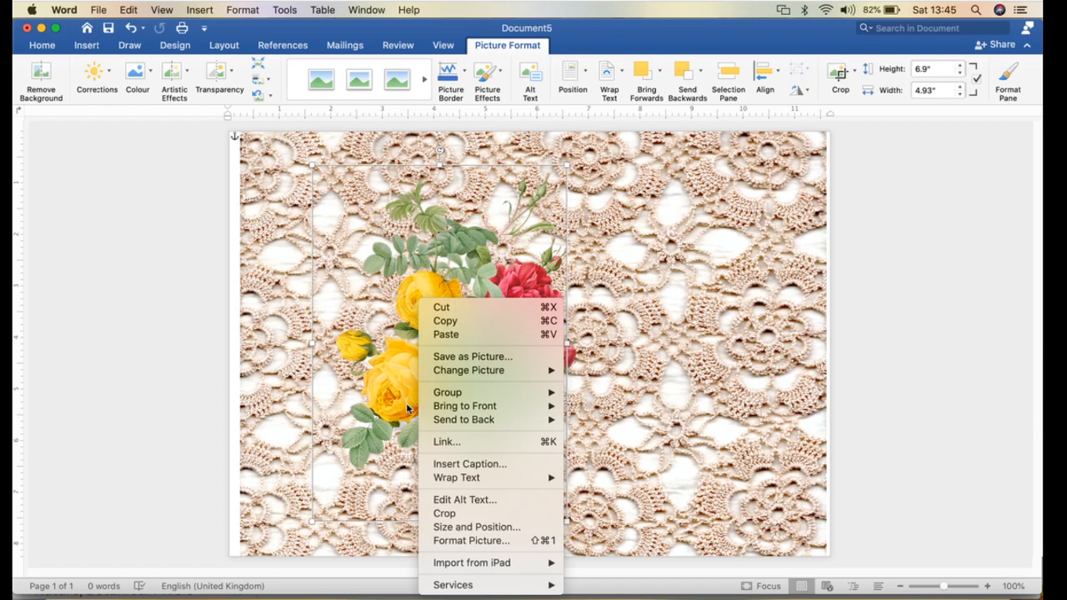
mouse_move(449, 425)
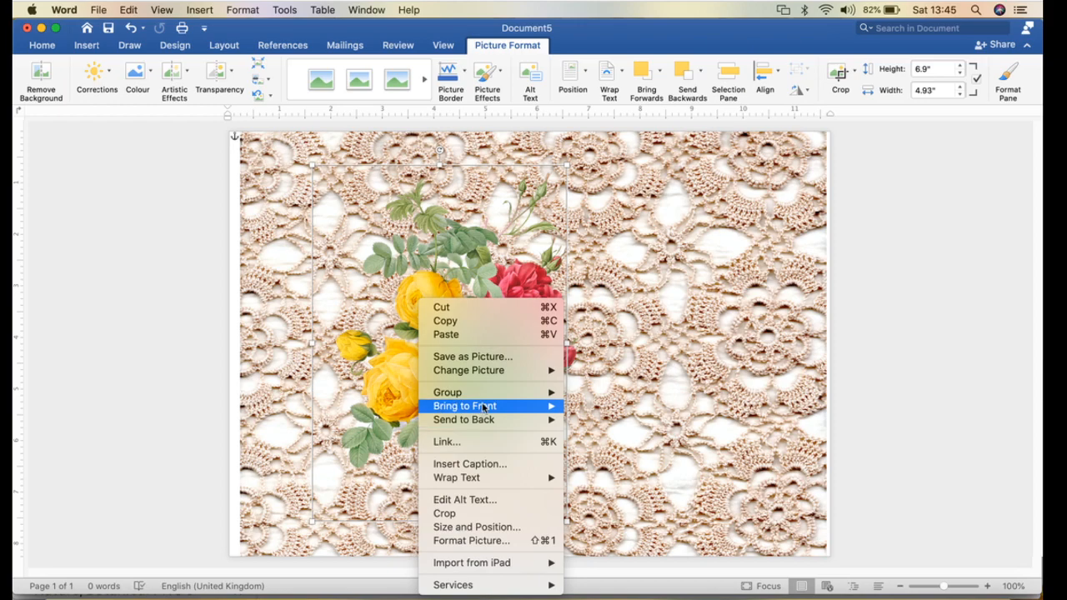
mouse_move(481, 408)
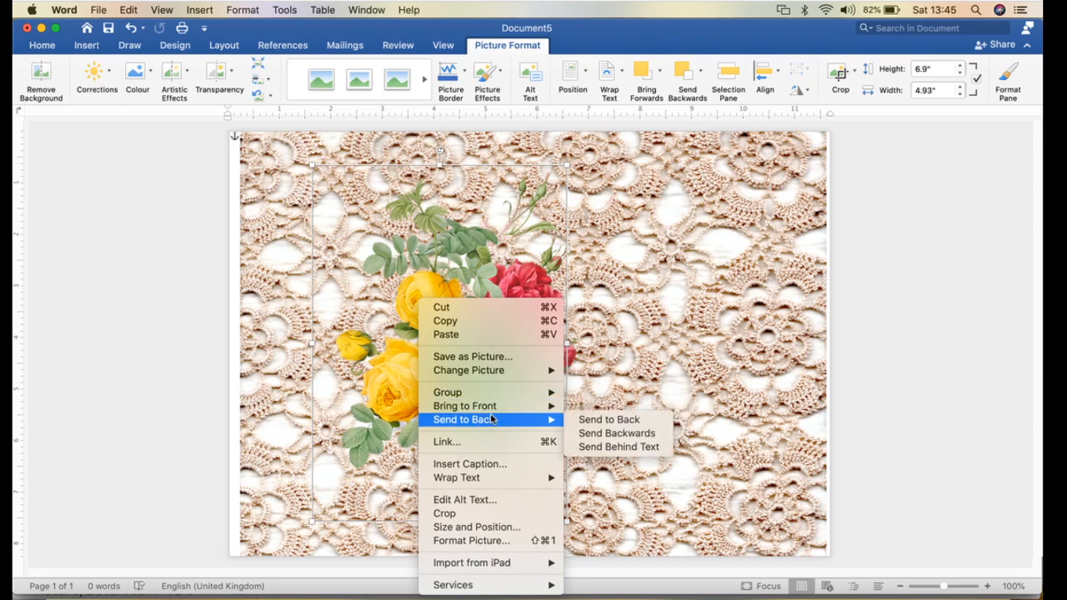
left_click(613, 433)
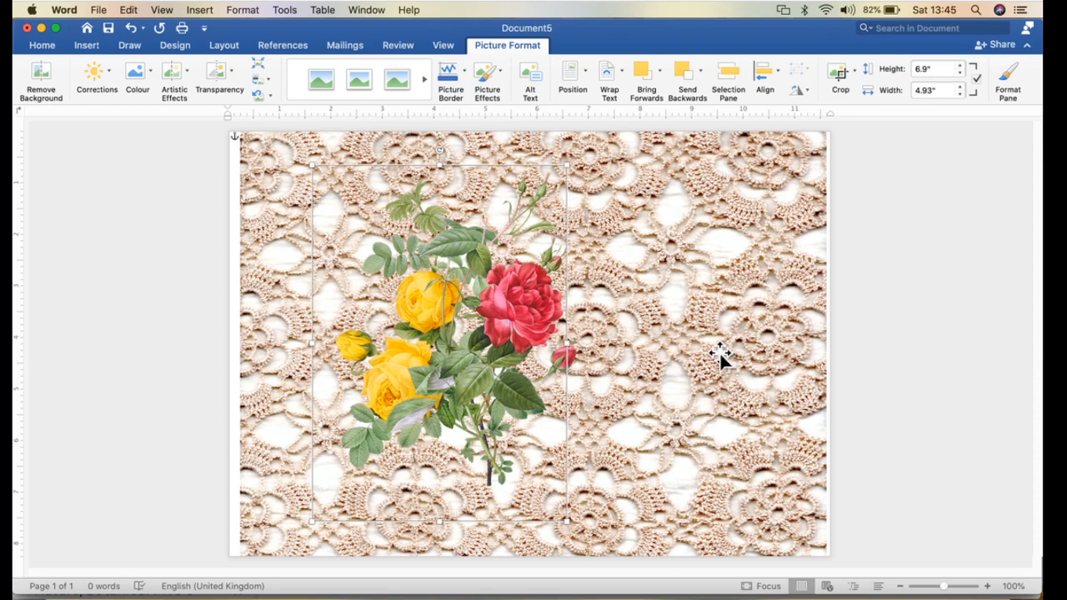
Step: Move the red rose to the right of the yellow blooms so that only the leaves of the two pictures overlap
left_click_drag(509, 339, 560, 328)
left_click_drag(567, 288, 593, 324)
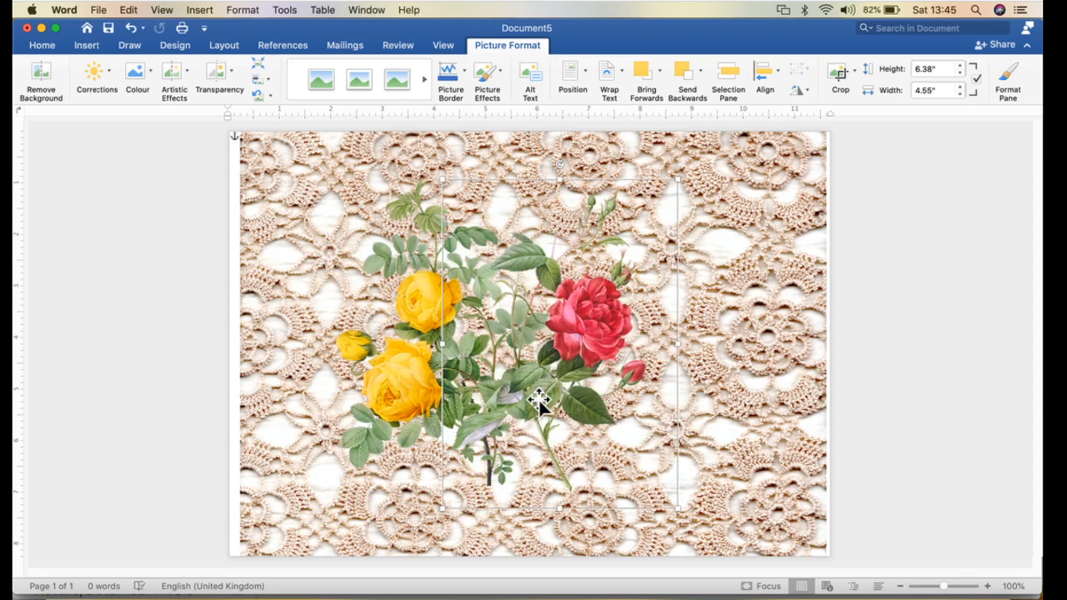